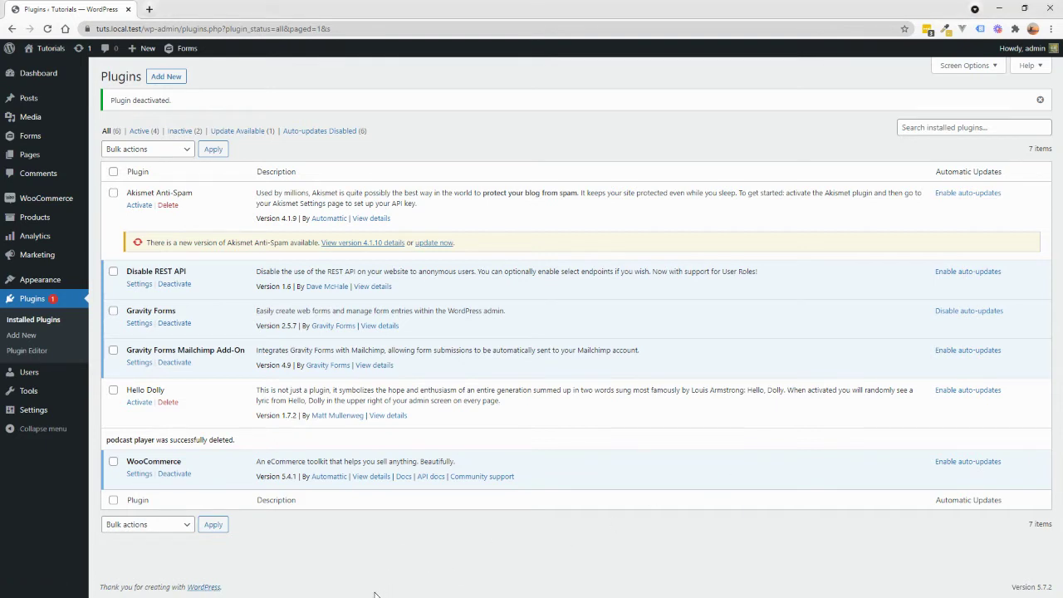
Step: Open the live Tutorials front page in a new tab, then return to the Installed Plugins list
right_click(39, 67)
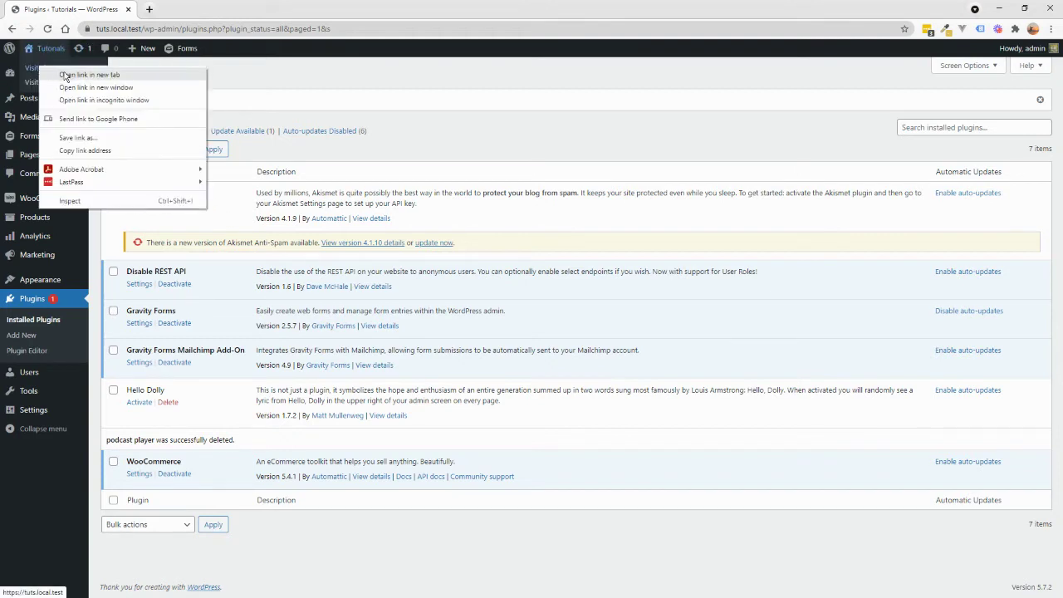
left_click(64, 75)
left_click(169, 8)
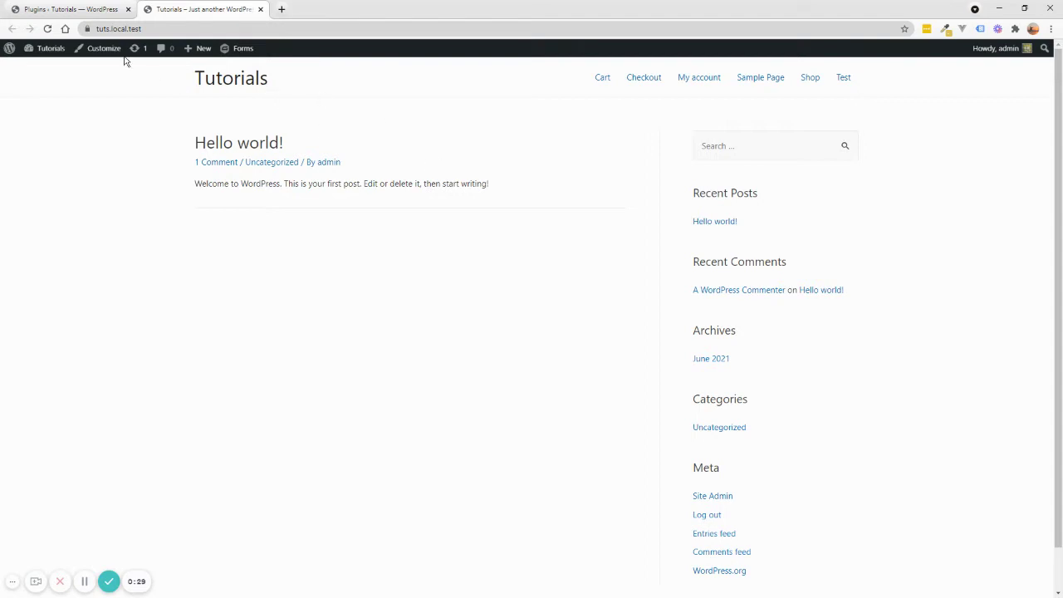
left_click(109, 8)
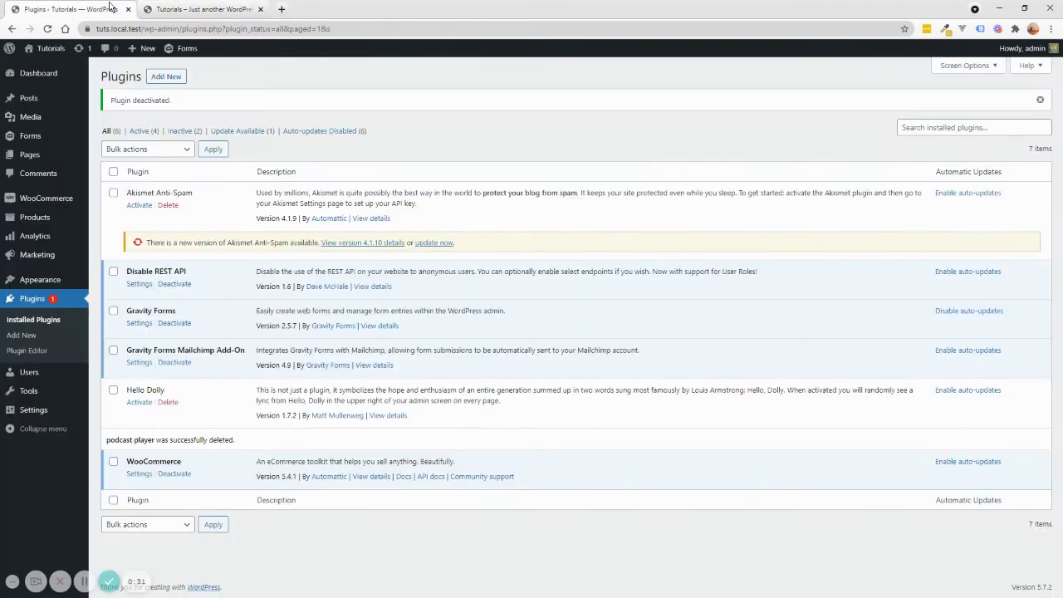
Step: Search Add New plugins for podcast-player, then install and activate Podcast Player
left_click(26, 335)
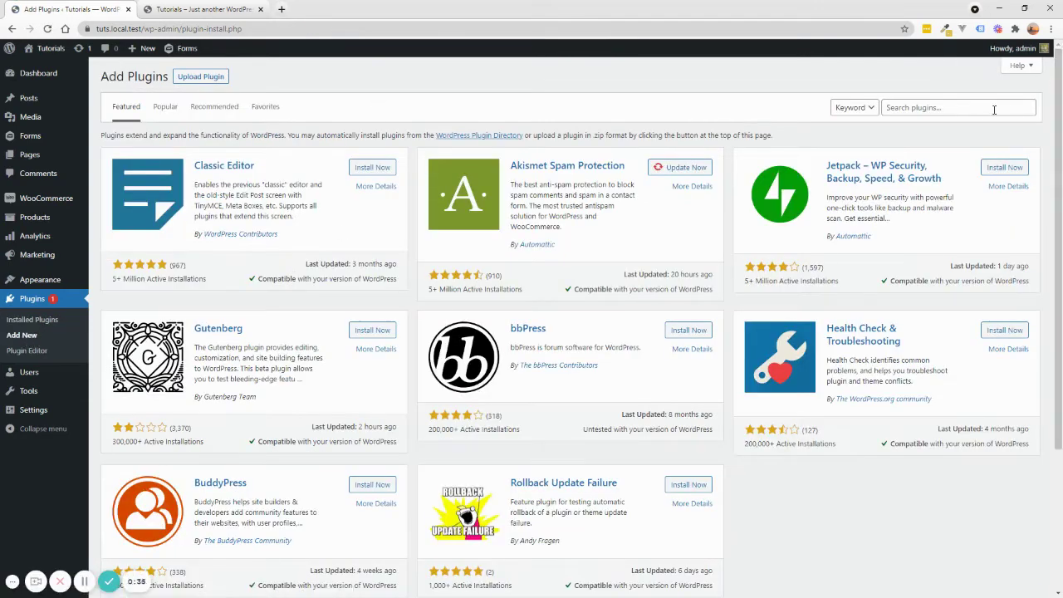
left_click(991, 107)
key("ctrl+v")
key("ctrl+a")
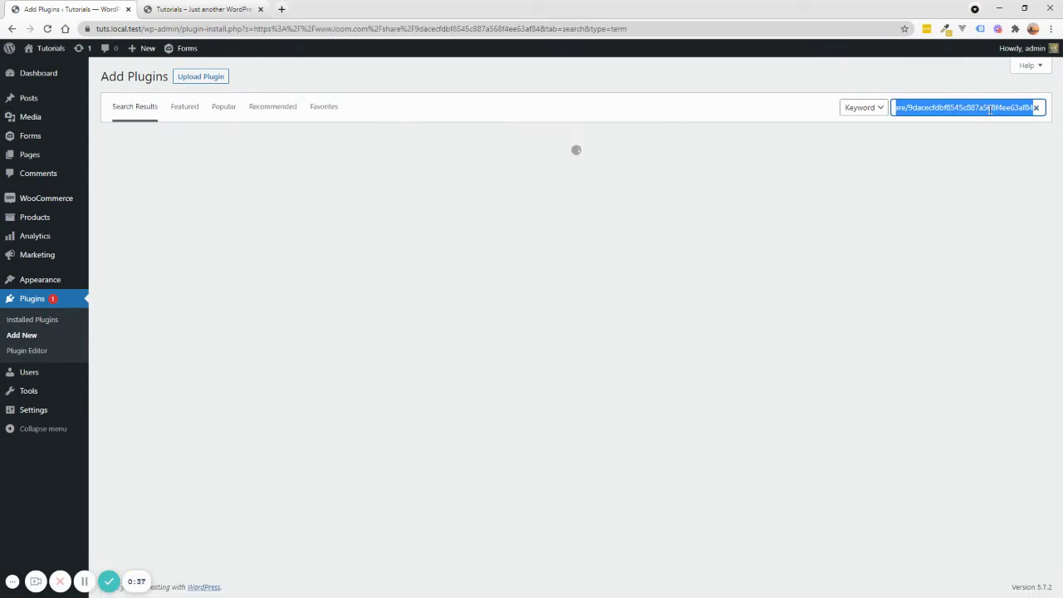
type("podcas")
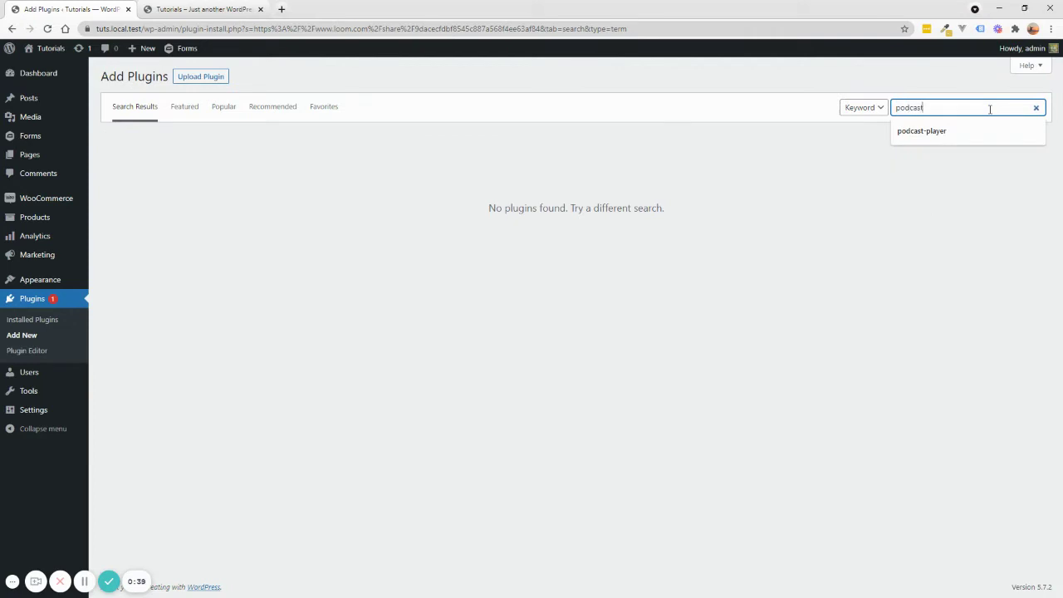
type("t")
key("Down")
key("Return")
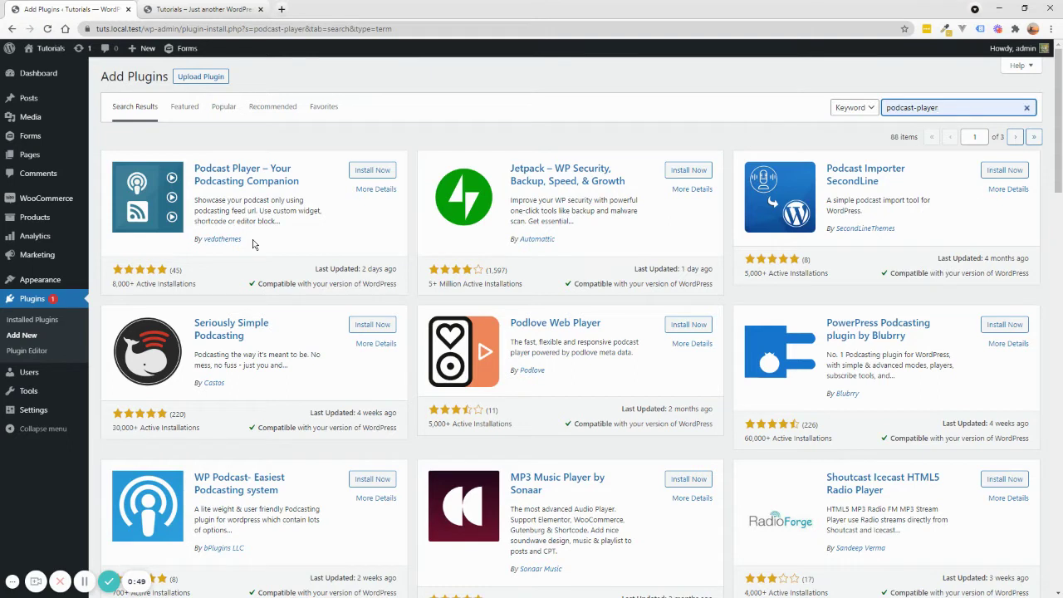
left_click(376, 171)
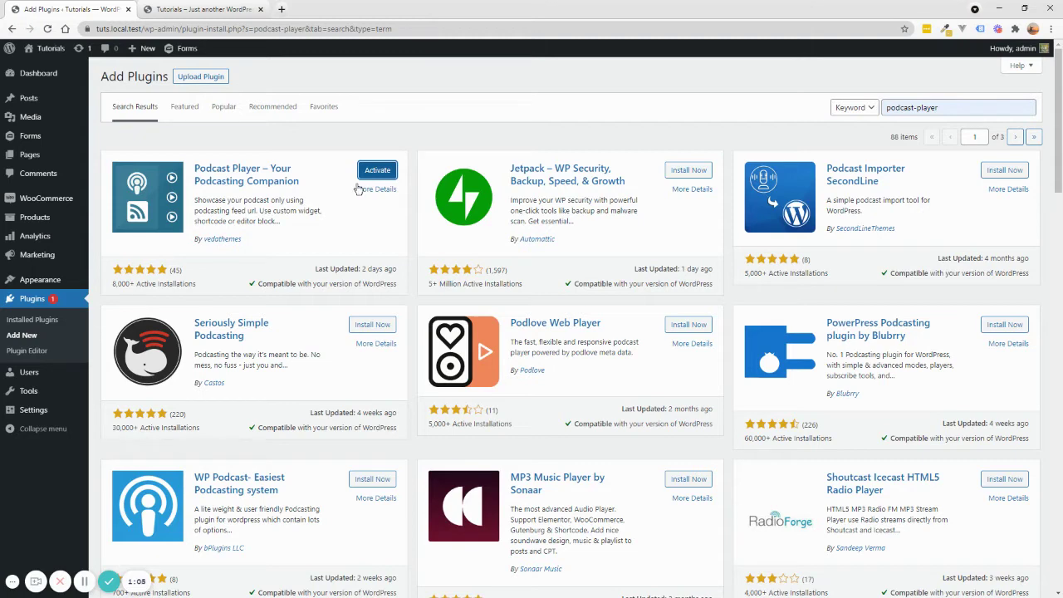
left_click(374, 171)
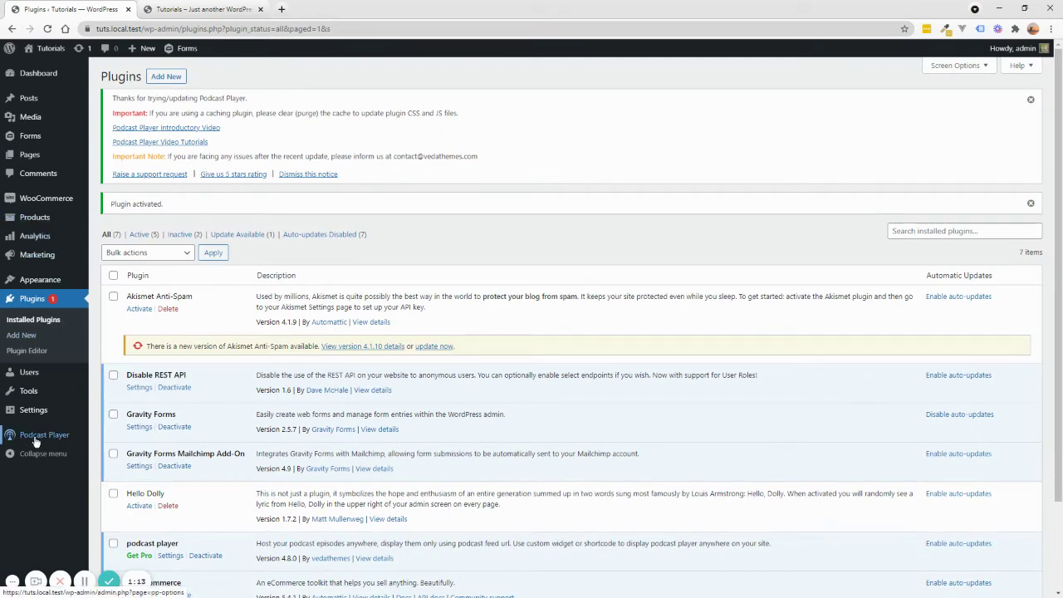
Step: Review the Podcast Player Settings tab, including the 720-minute update interval and Image Optimization
left_click(35, 440)
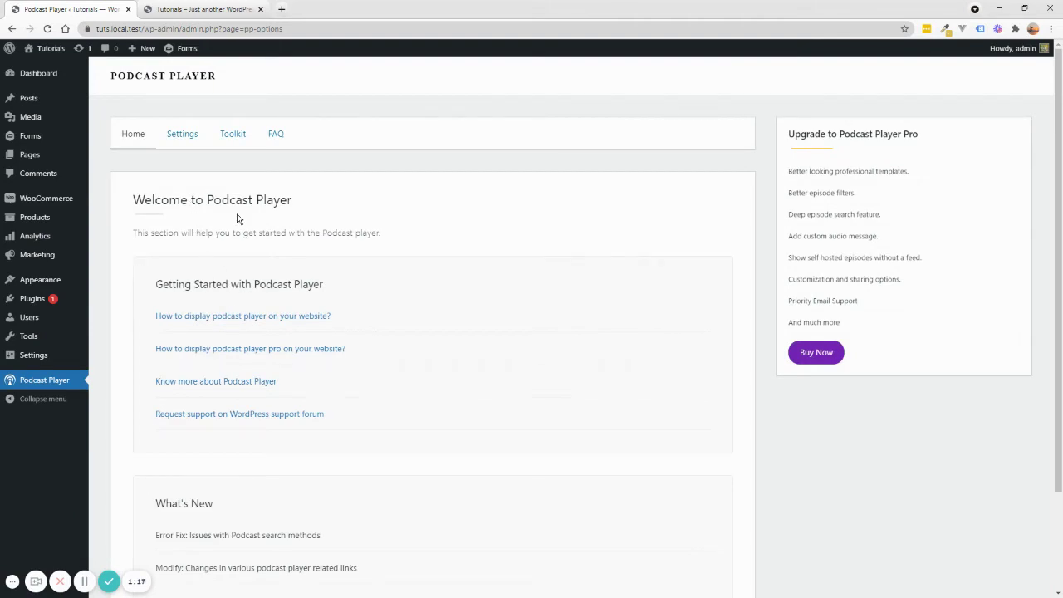
left_click(185, 133)
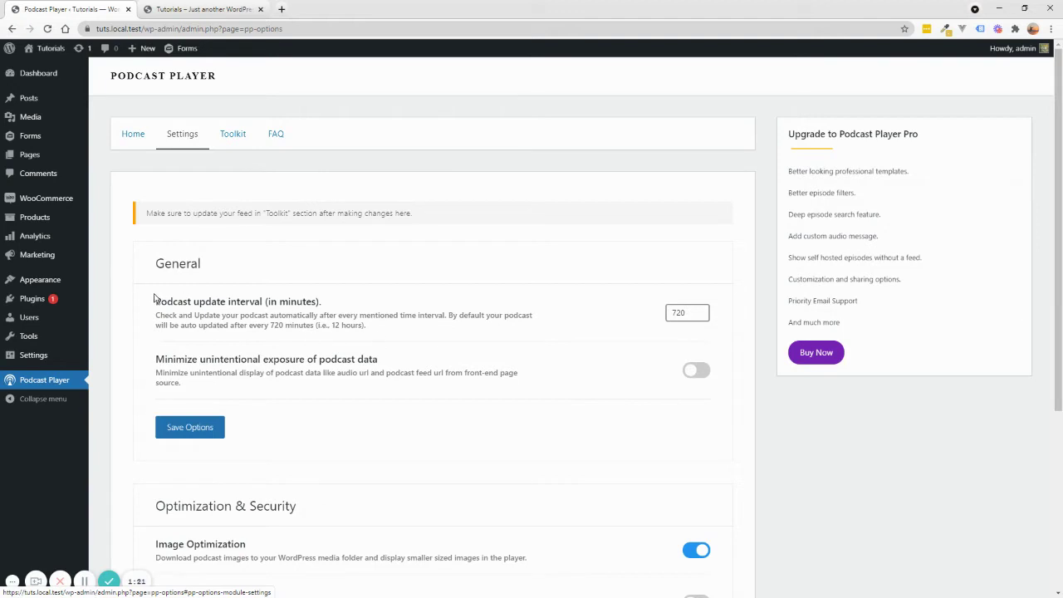
mouse_move(158, 302)
left_mouse_down()
mouse_move(328, 313)
mouse_move(156, 305)
left_mouse_up()
left_click(331, 310)
left_click(156, 305)
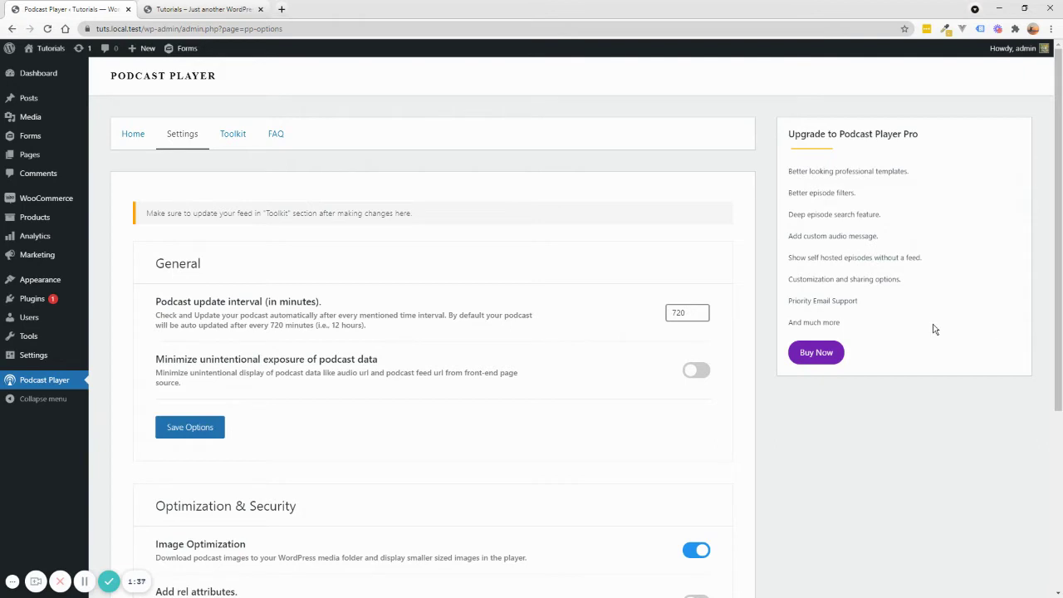
double_click(696, 313)
left_click(479, 355)
scroll(474, 397, "down", 3)
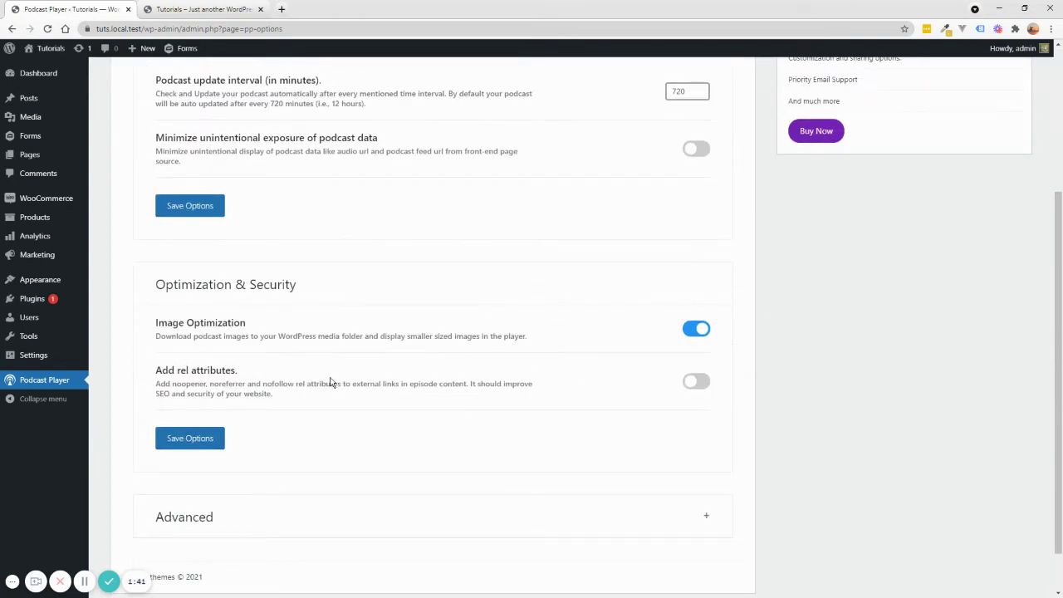
scroll(321, 406, "down", 1)
scroll(322, 409, "up", 3)
scroll(323, 408, "up", 1)
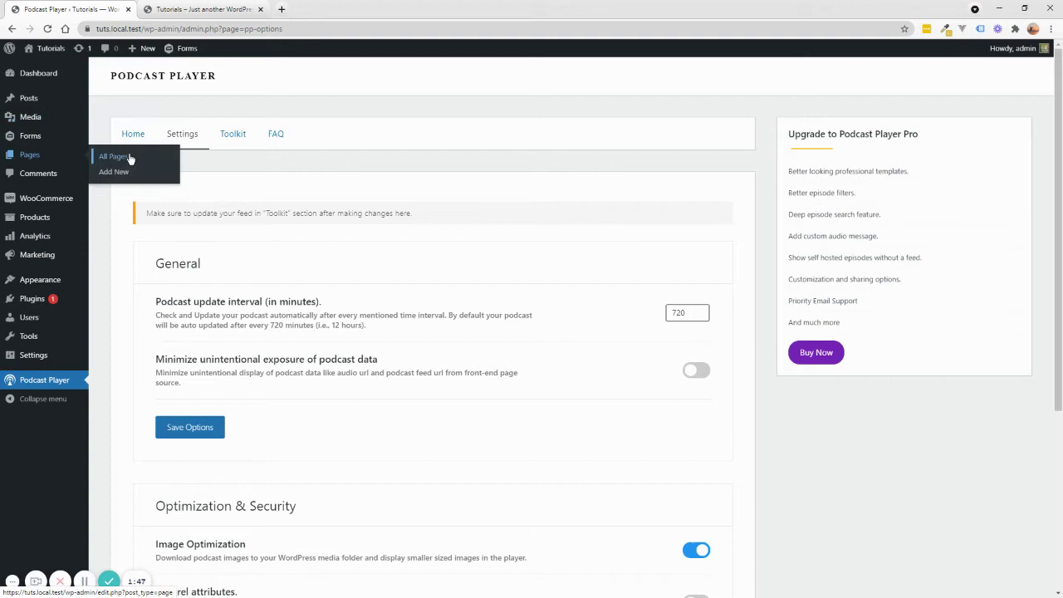
Step: Create a new page titled 'Podcast'
left_click(126, 157)
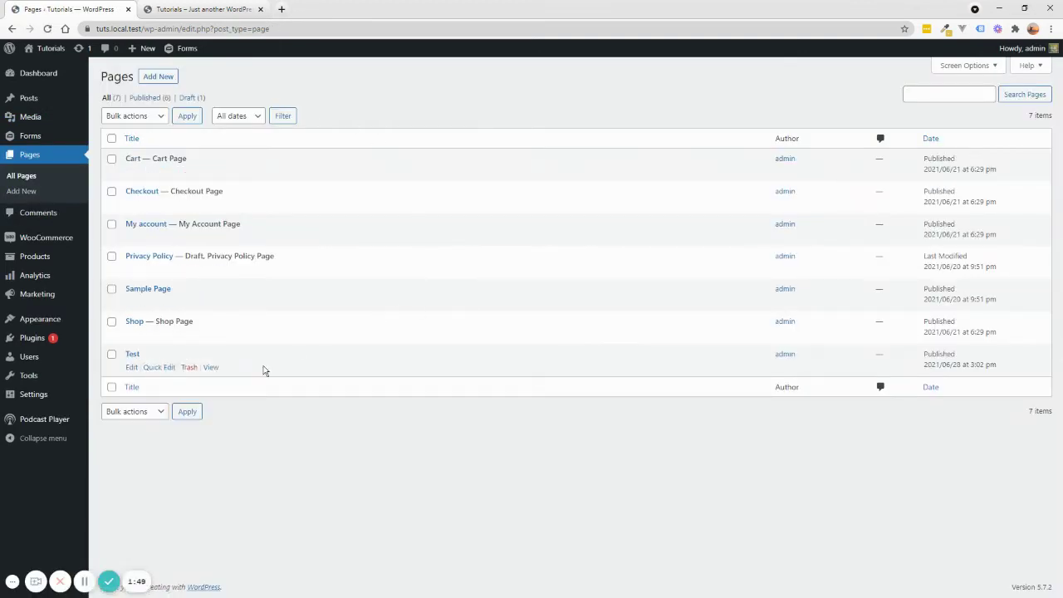
left_click(161, 78)
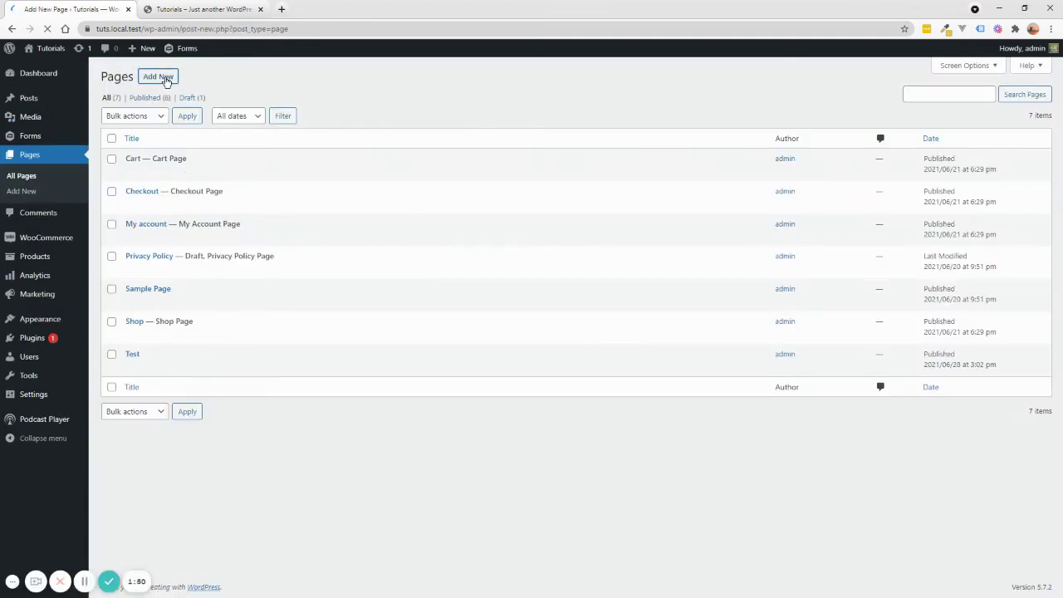
type("Pod")
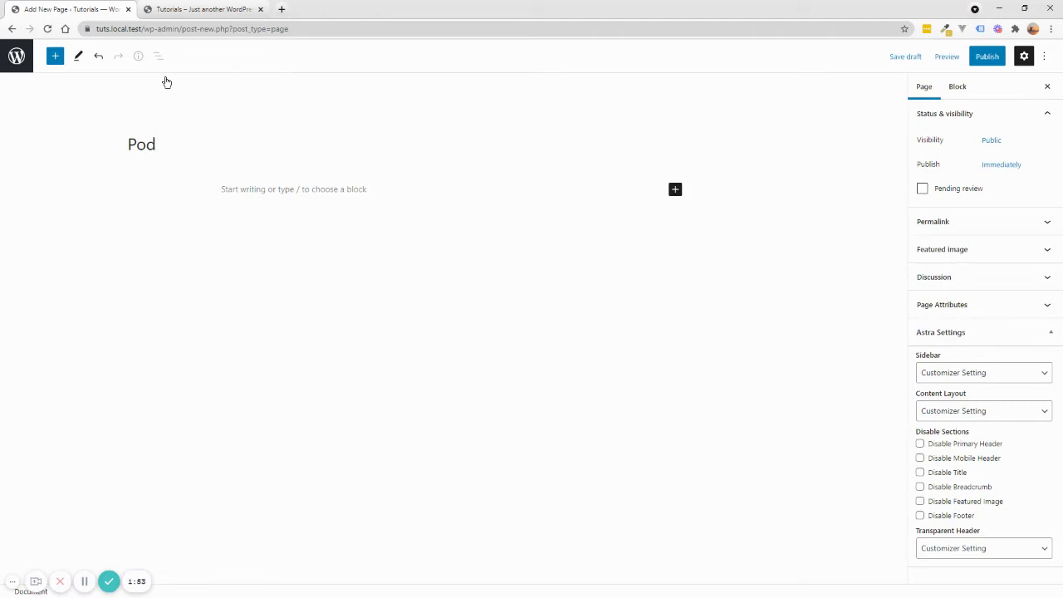
type("cast")
Step: Insert a Podcast Player block into the page's first content block
left_click(316, 190)
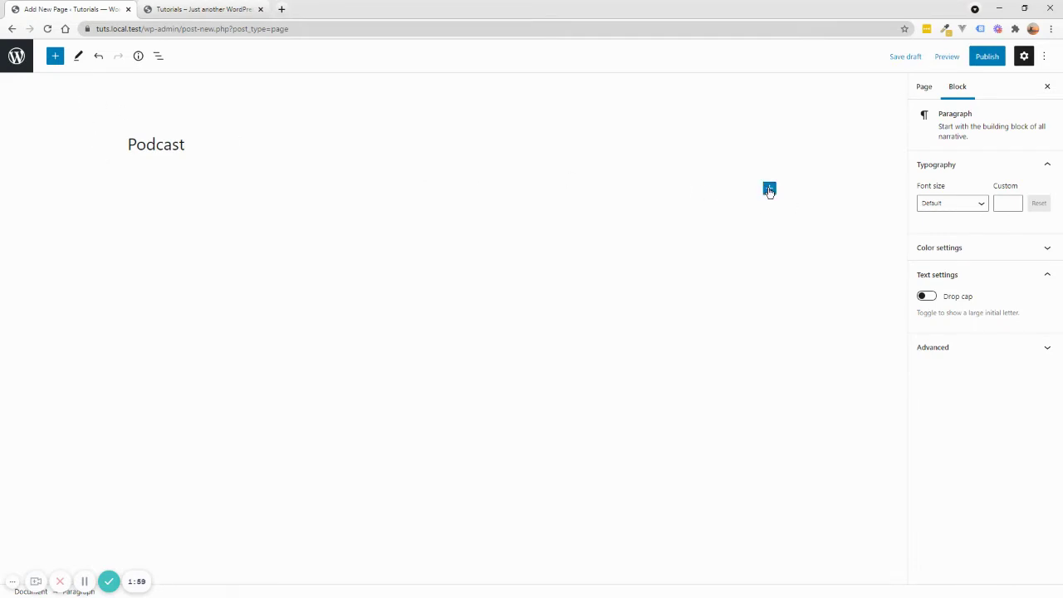
left_click(769, 189)
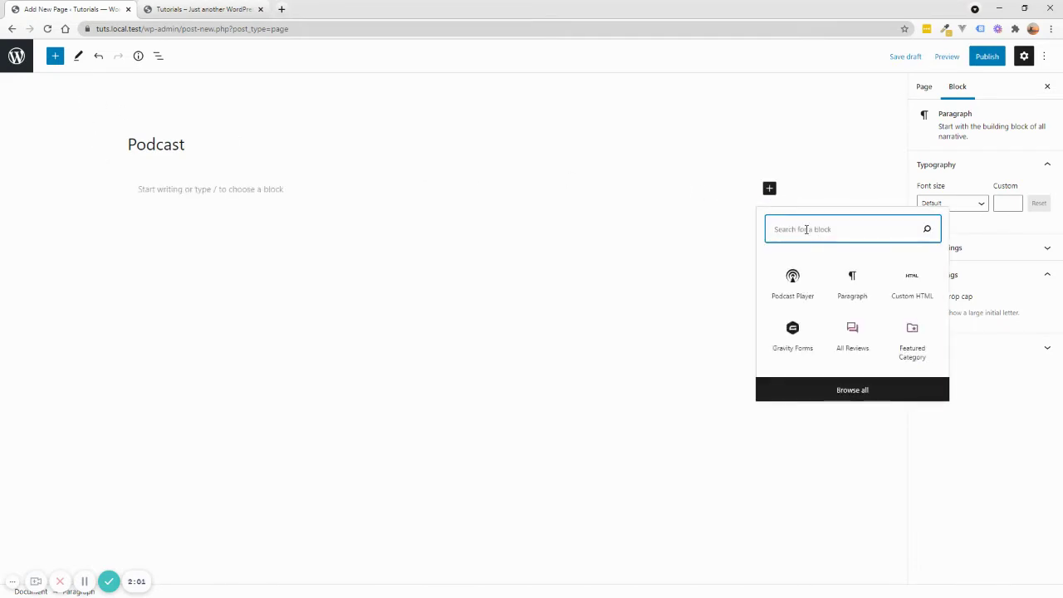
type("posc")
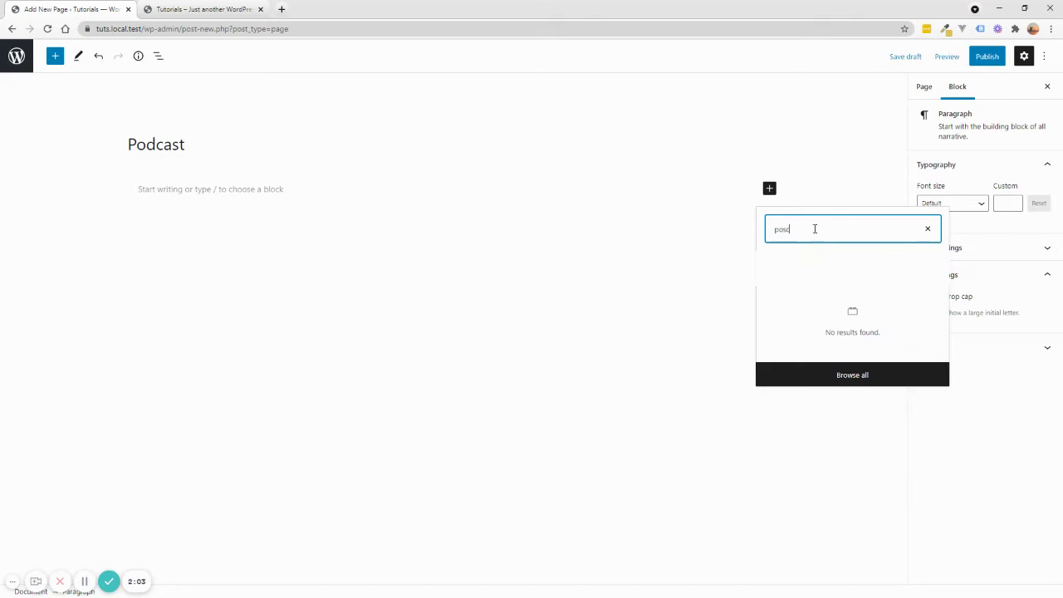
key("BackSpace")
key("BackSpace")
type("d")
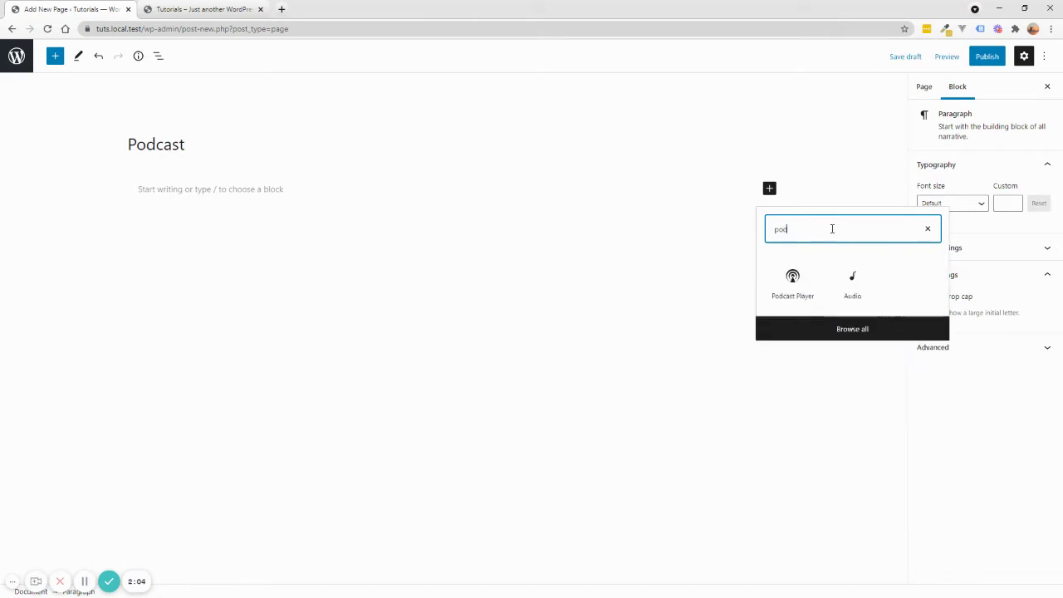
left_click(793, 280)
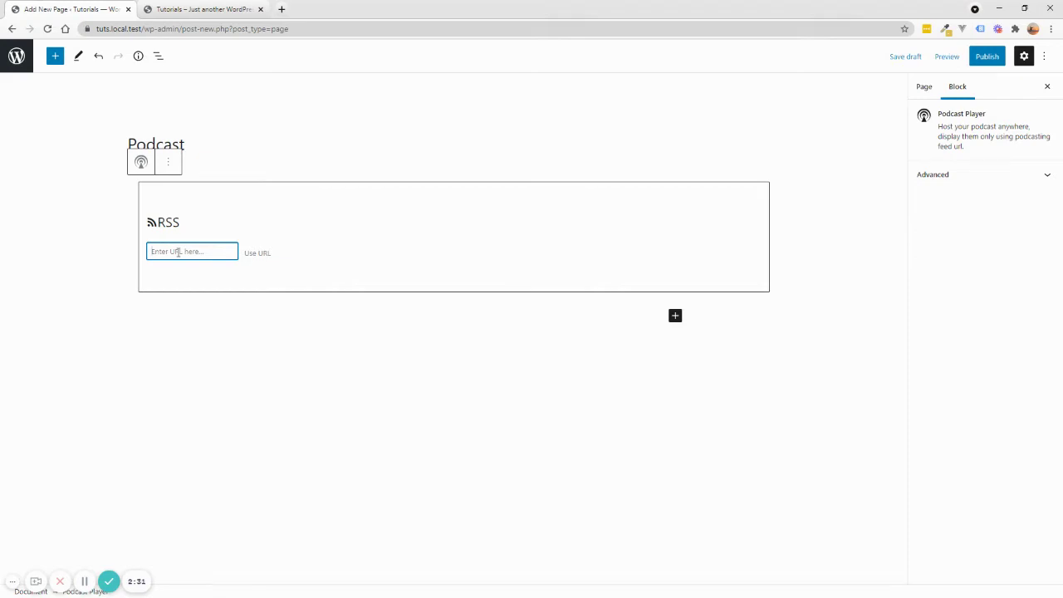
Step: Google 'lewis howes podcast apple' and open The School of Greatness Apple Podcasts result
left_click(282, 10)
type("g")
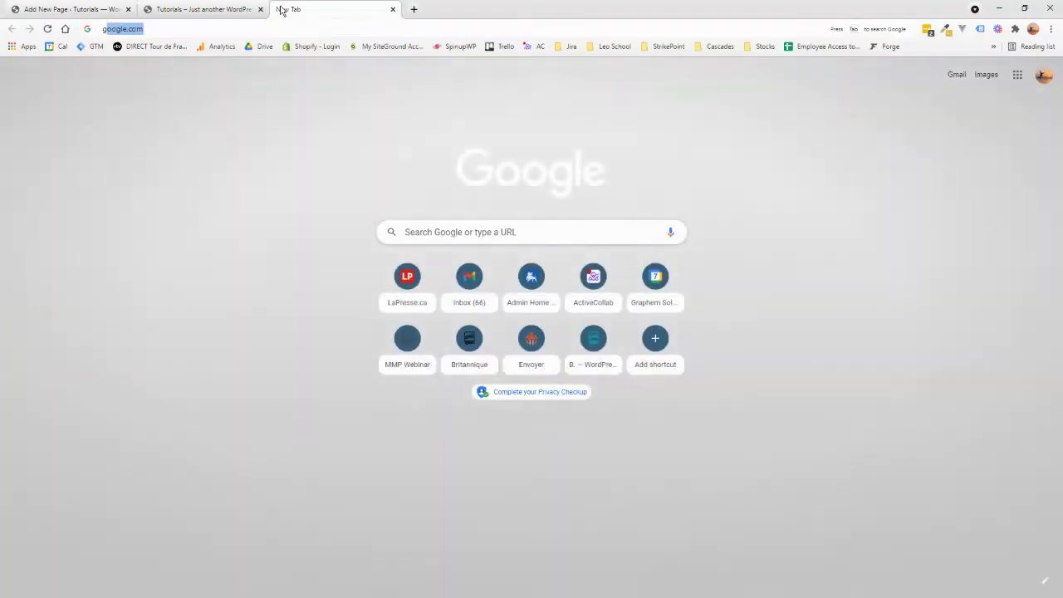
key("Return")
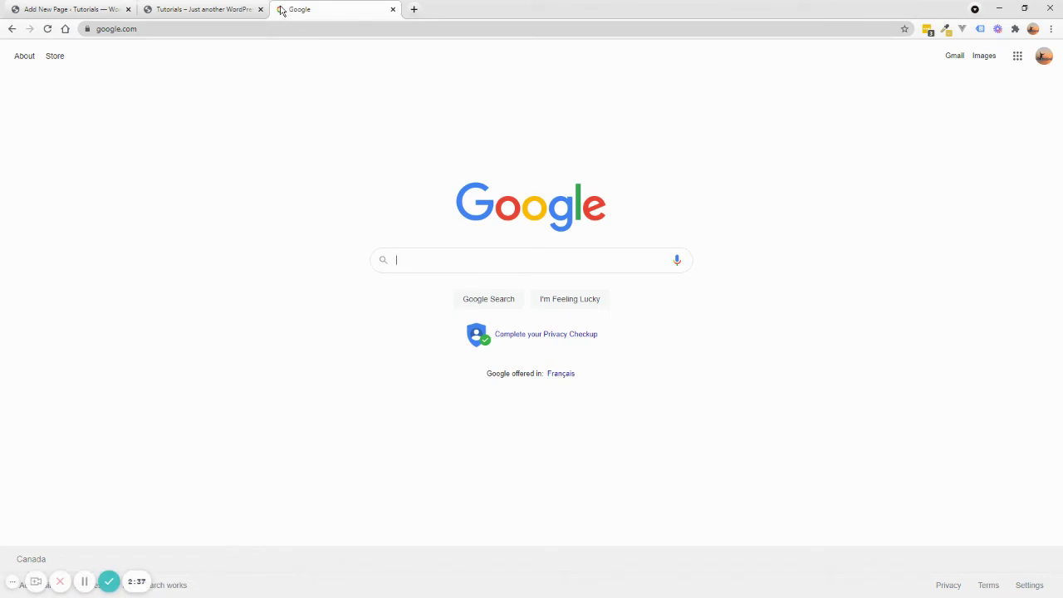
type("lewis")
key("Down")
key("Return")
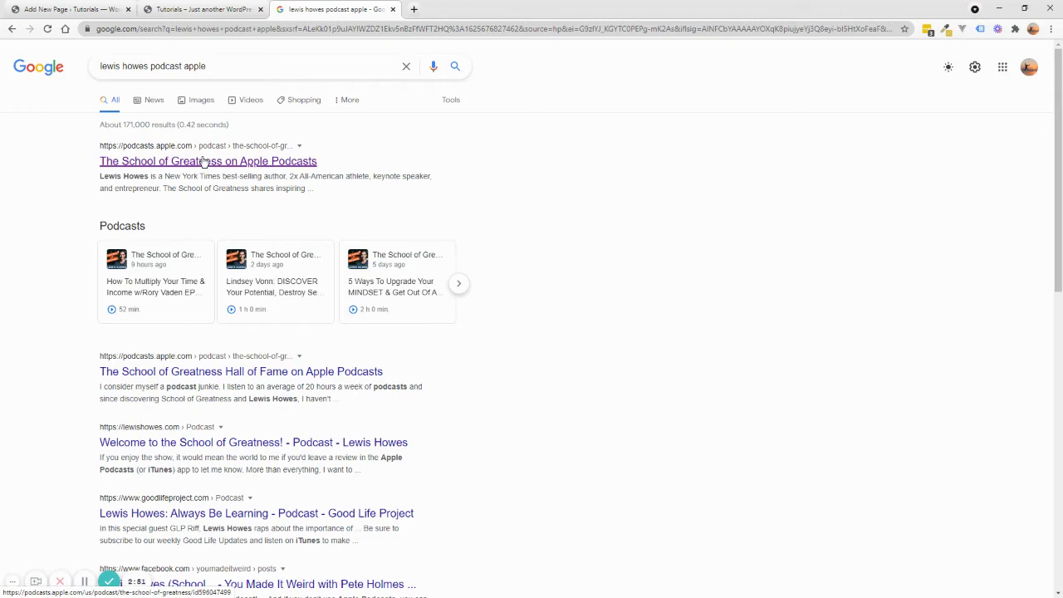
left_click(203, 162)
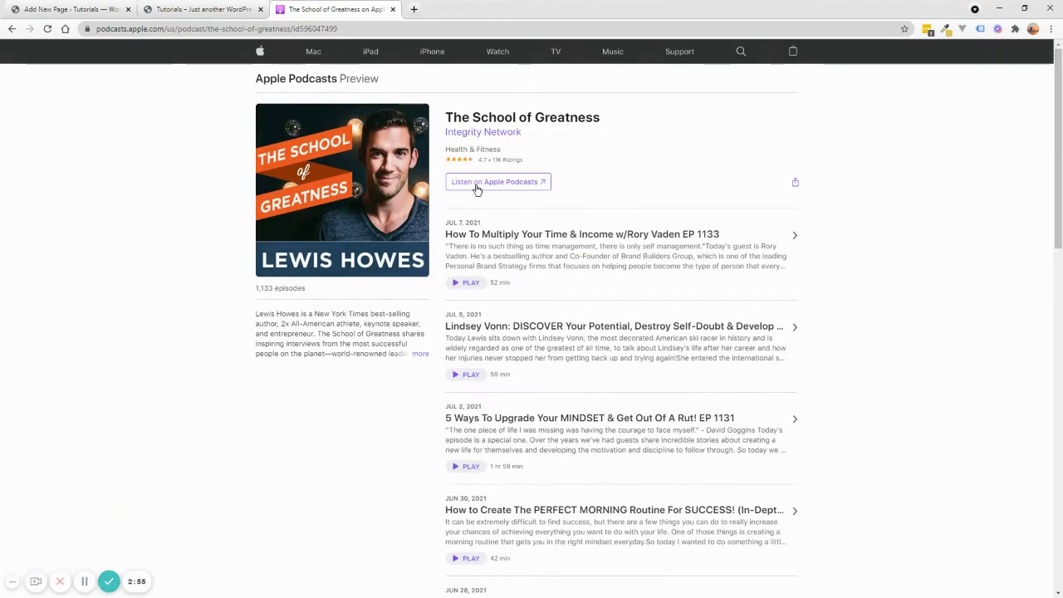
Step: Open The School of Greatness in iTunes and subscribe to it
left_click(476, 188)
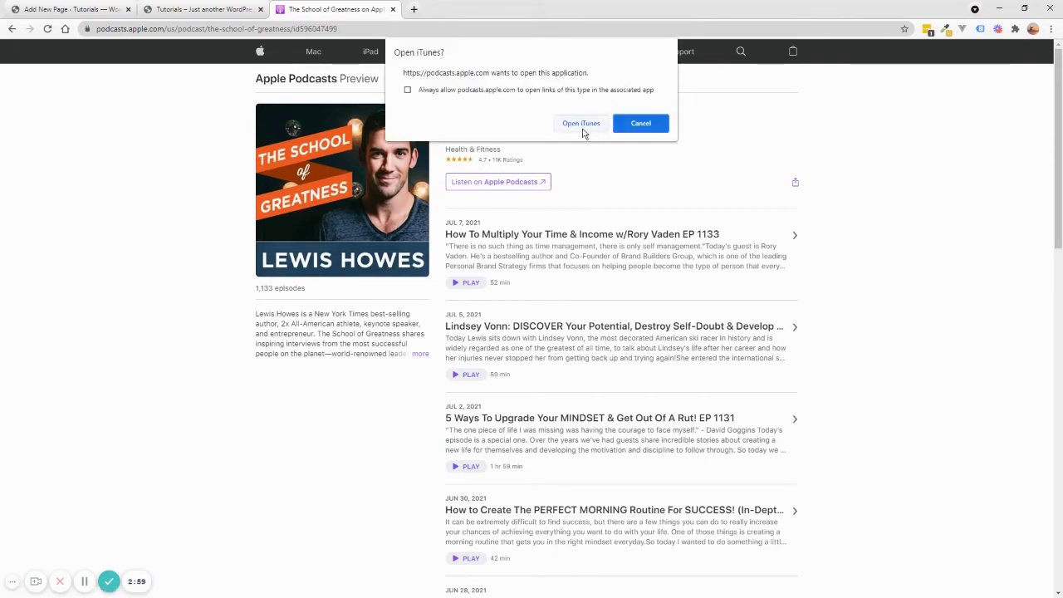
left_click(584, 131)
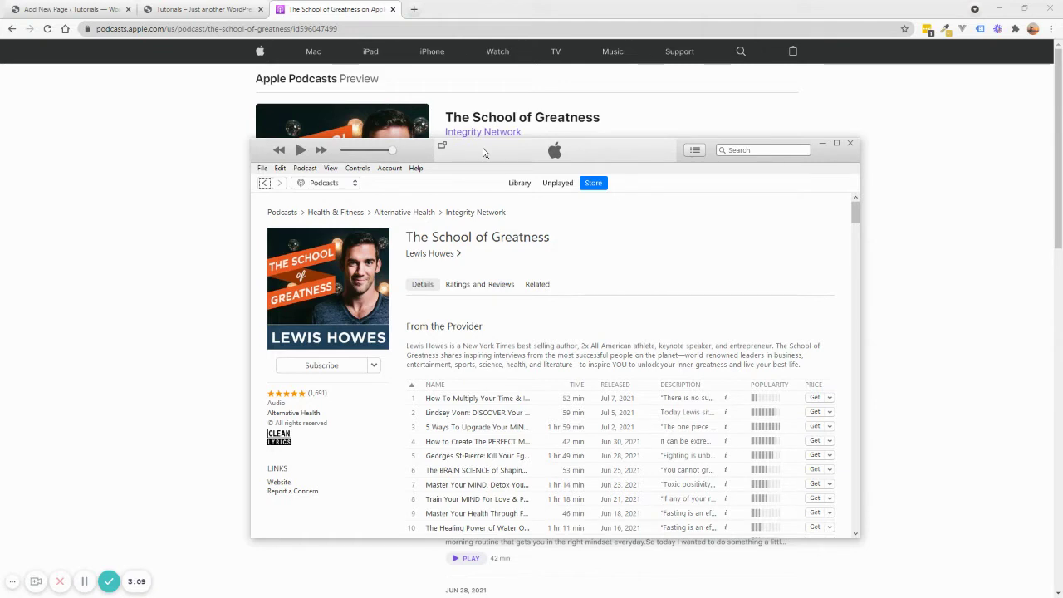
left_click(320, 366)
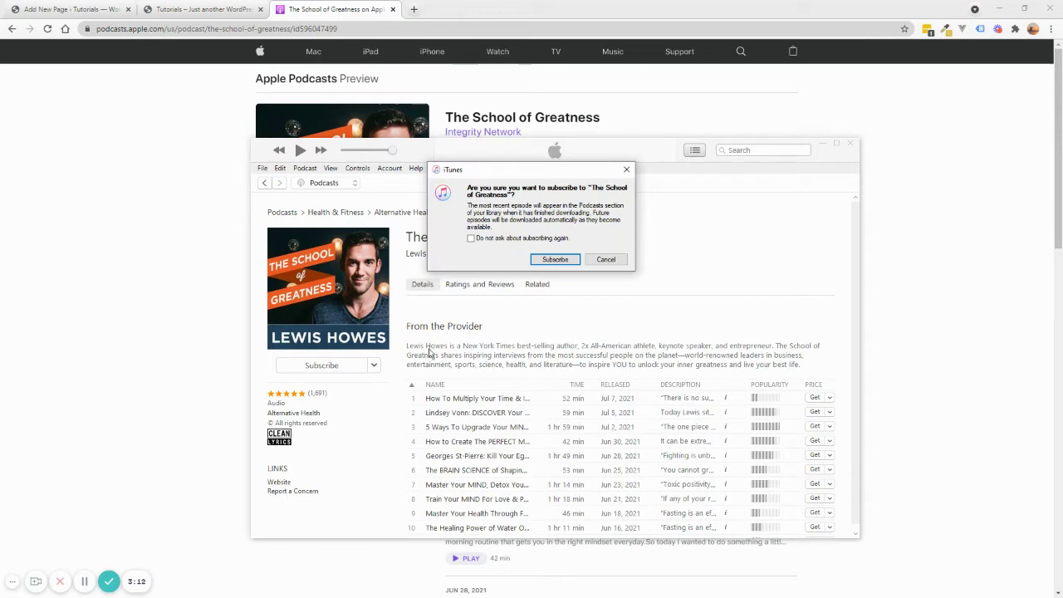
left_click(564, 264)
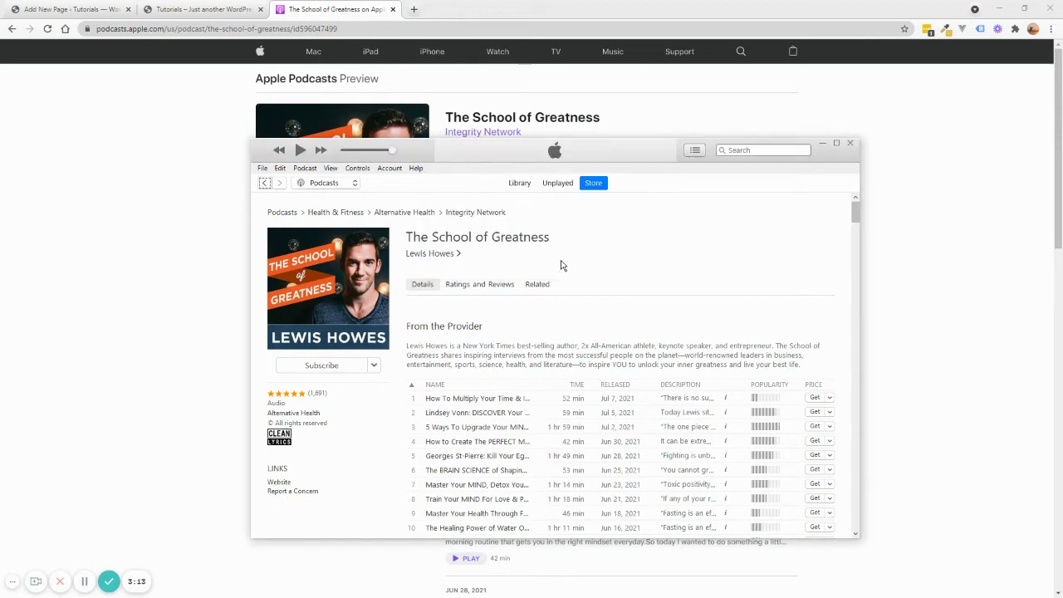
Step: From the iTunes podcast library, copy The School of Greatness podcast URL
left_click(262, 169)
left_click(265, 170)
left_click(522, 184)
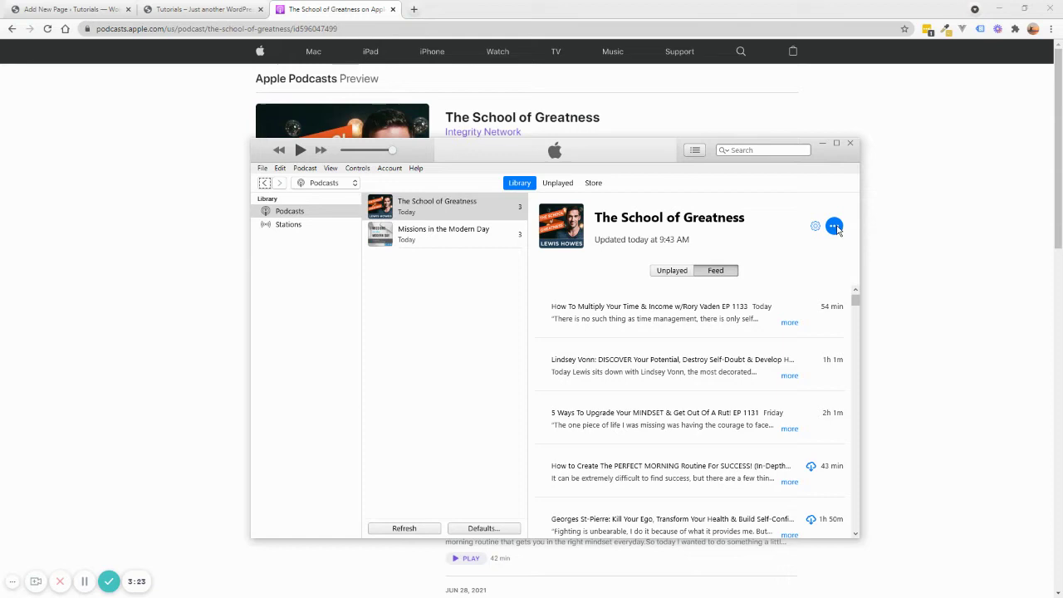
left_click(835, 227)
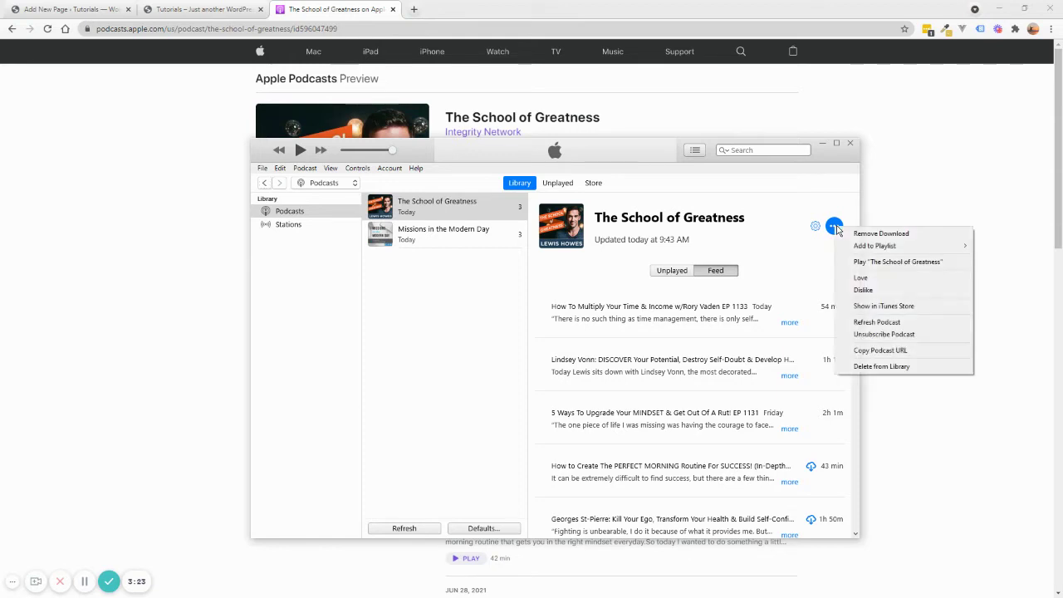
left_click(884, 351)
Step: Paste the copied feed URL into the Podcast Player block, load it, and publish the page
left_click(185, 10)
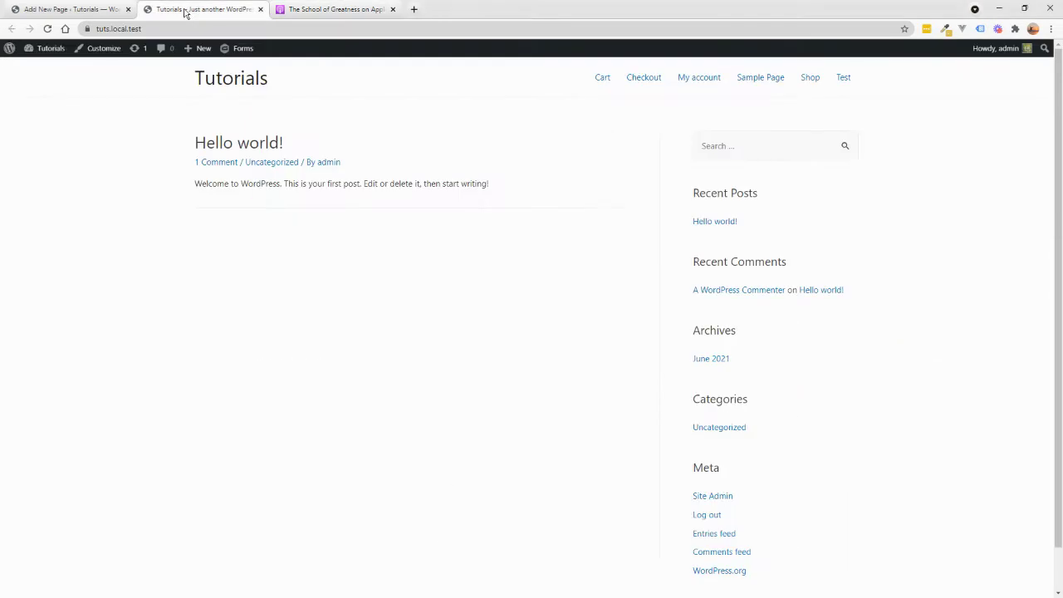
left_click(73, 10)
left_click(208, 252)
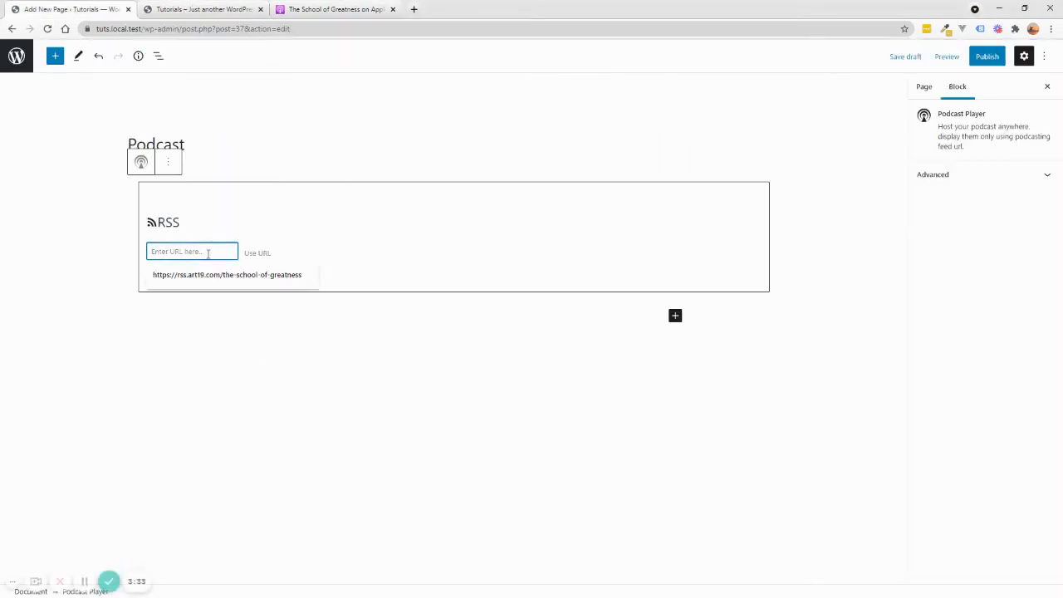
key("ctrl+v")
left_click(262, 253)
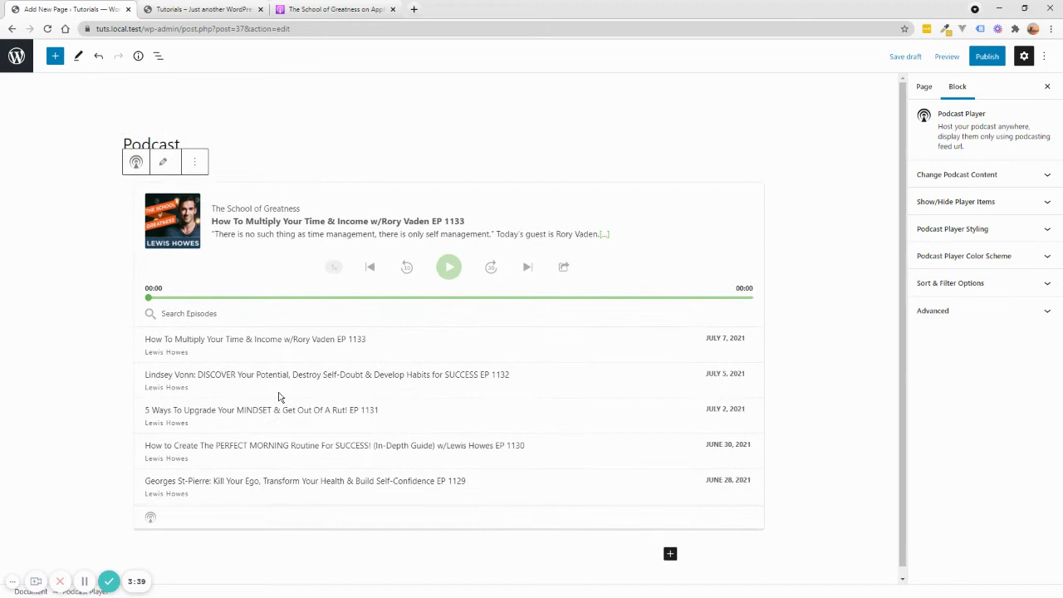
left_click(987, 57)
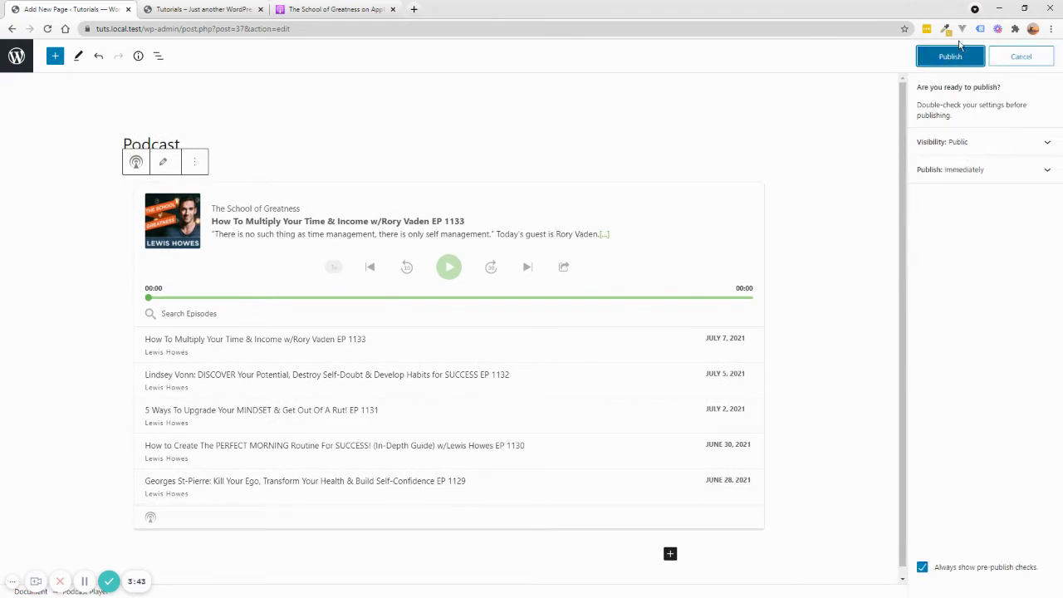
left_click(950, 57)
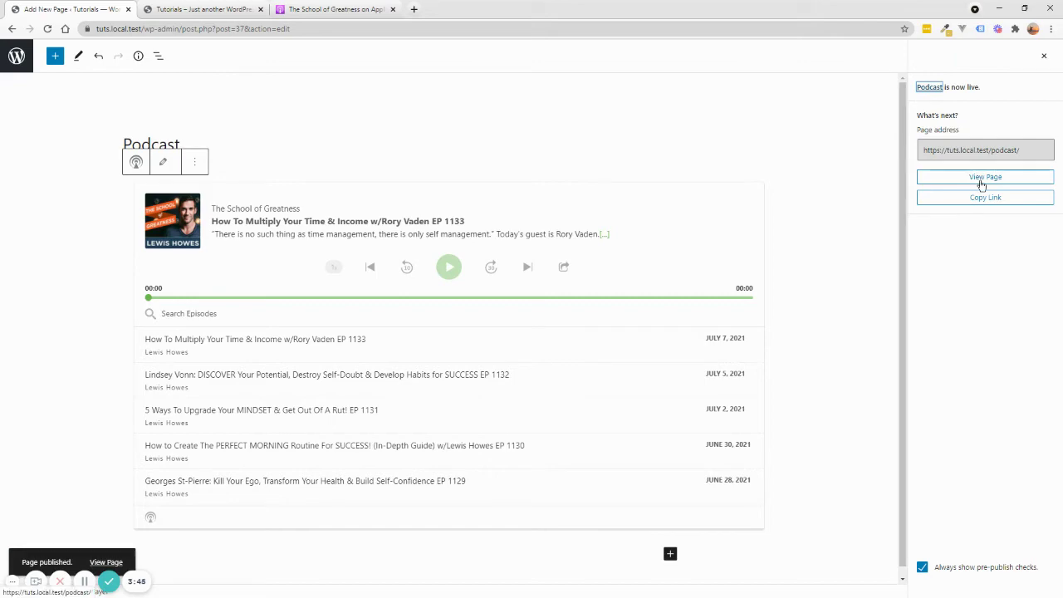
Step: View the live Podcast page, load more episodes, and play the July 7 and Lindsey Vonn episodes
left_click(942, 180)
scroll(389, 380, "down", 5)
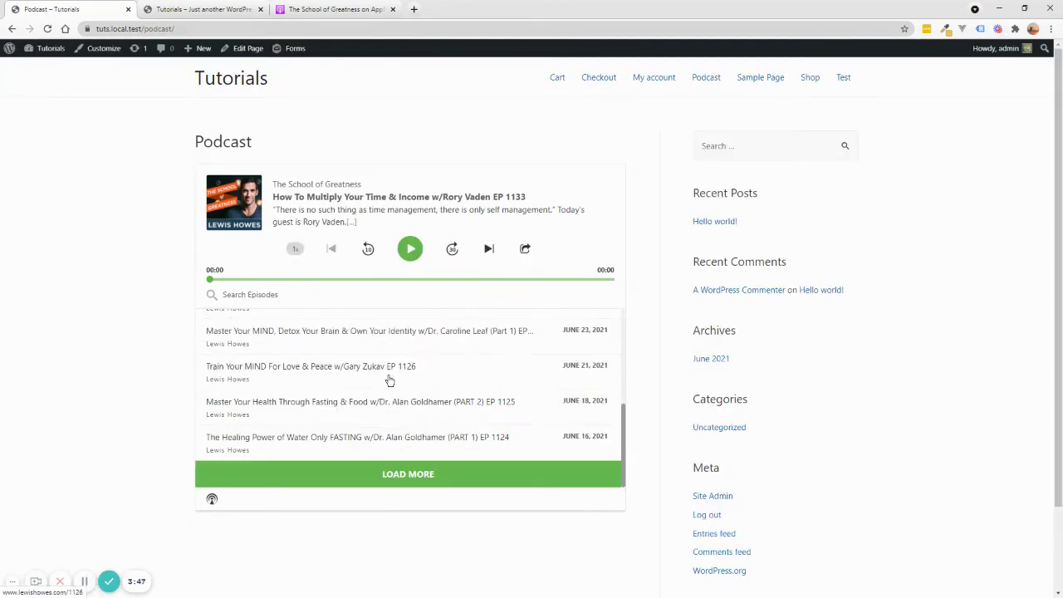
scroll(401, 409, "up", 4)
scroll(401, 408, "down", 5)
left_click(398, 474)
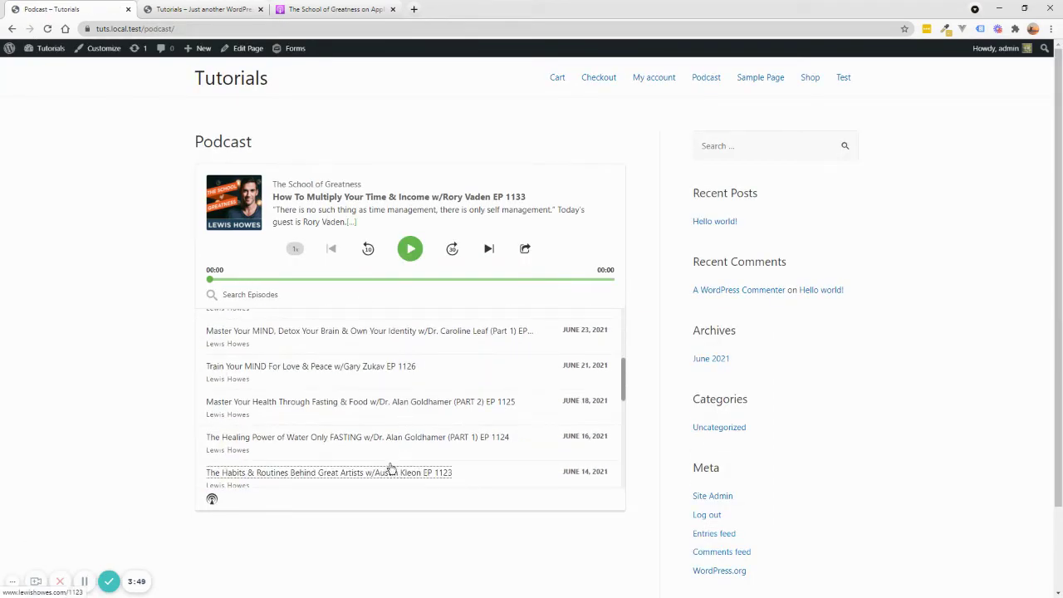
scroll(385, 453, "down", 3)
scroll(366, 399, "up", 8)
left_click(354, 328)
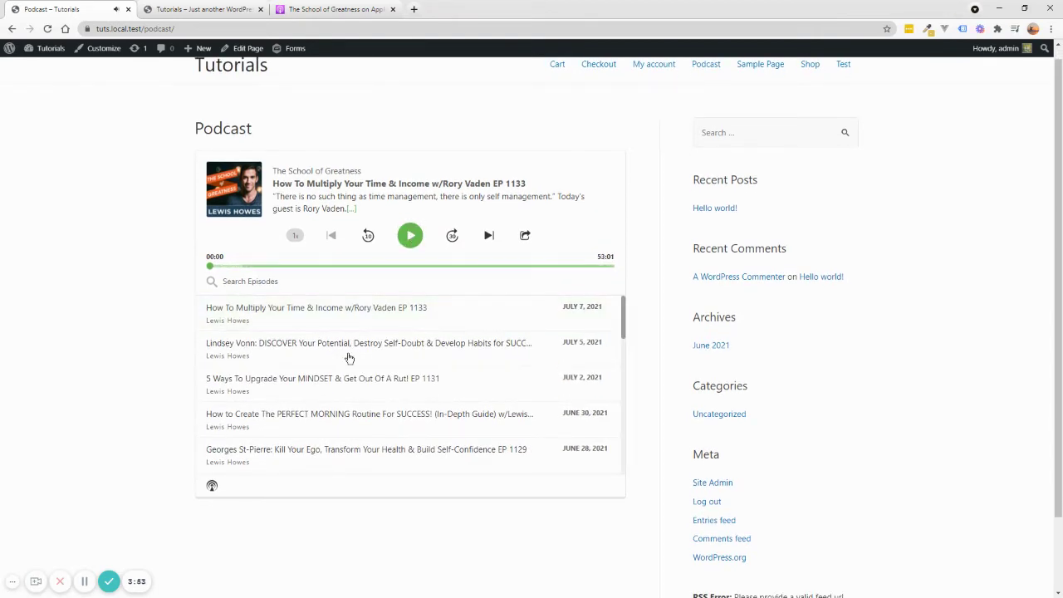
left_click(349, 354)
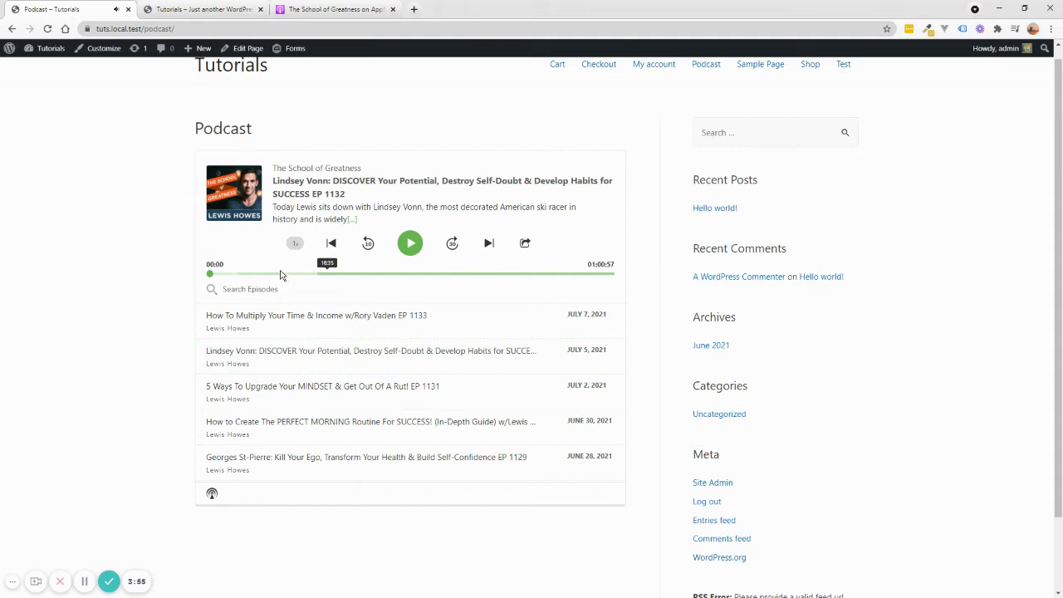
scroll(308, 450, "down", 5)
scroll(826, 299, "up", 1)
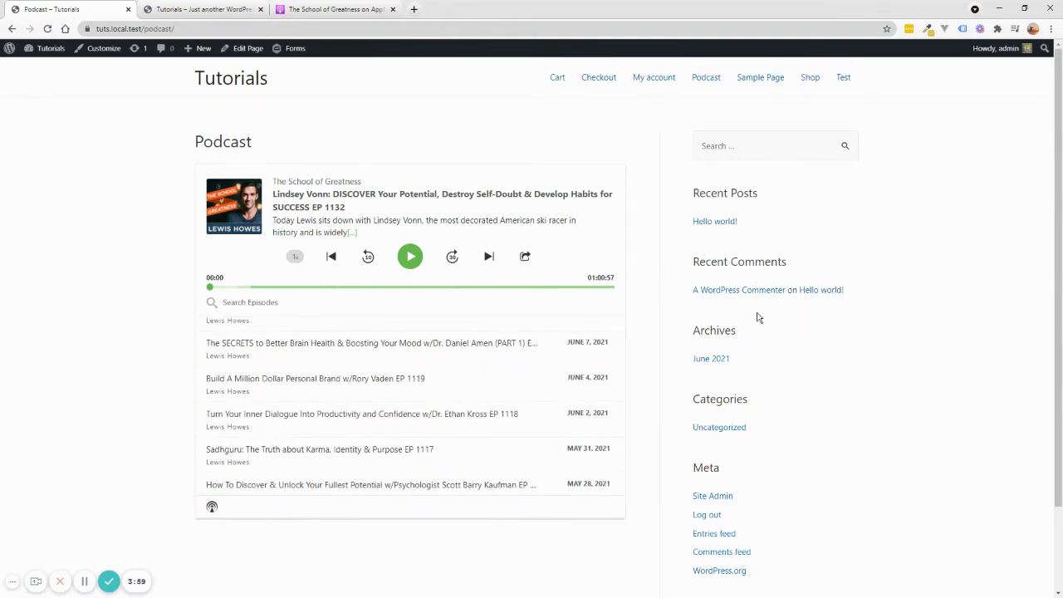
Step: Drag the Podcast Player widget into the Main Sidebar on the Widgets page
mouse_move(49, 48)
left_click(44, 70)
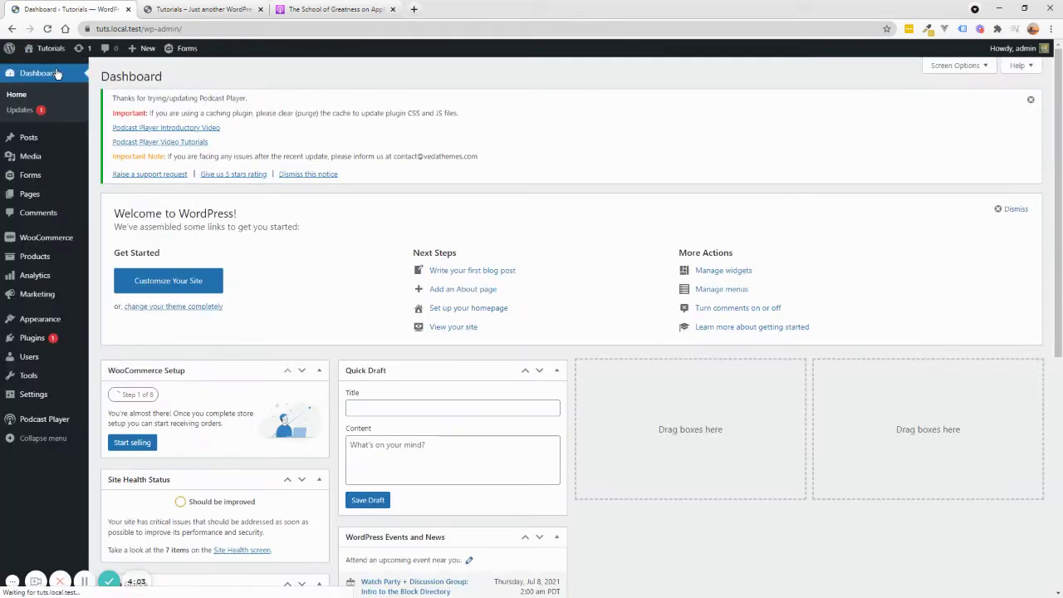
mouse_move(70, 325)
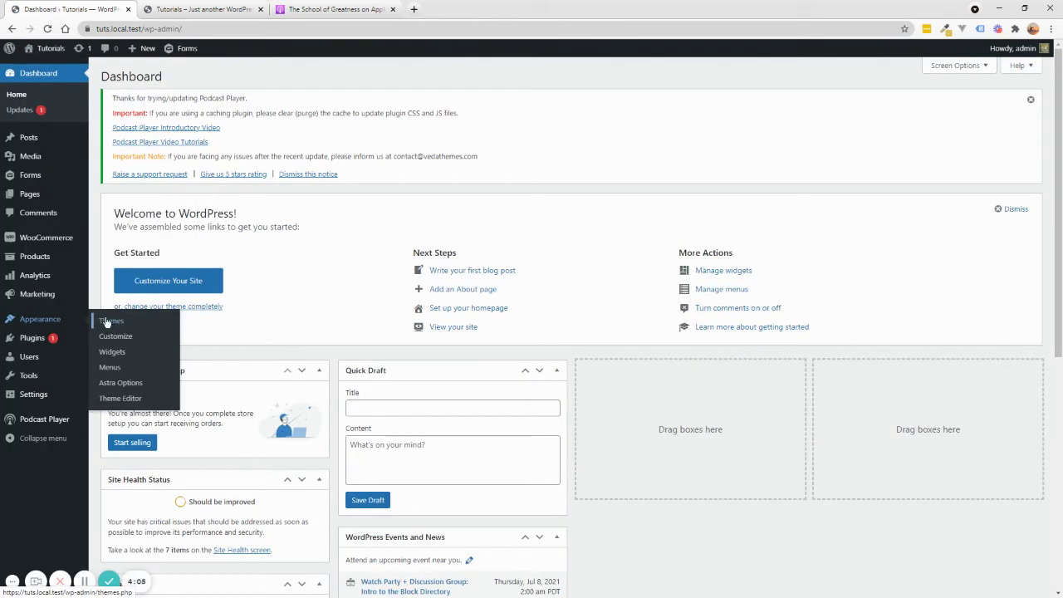
left_click(133, 356)
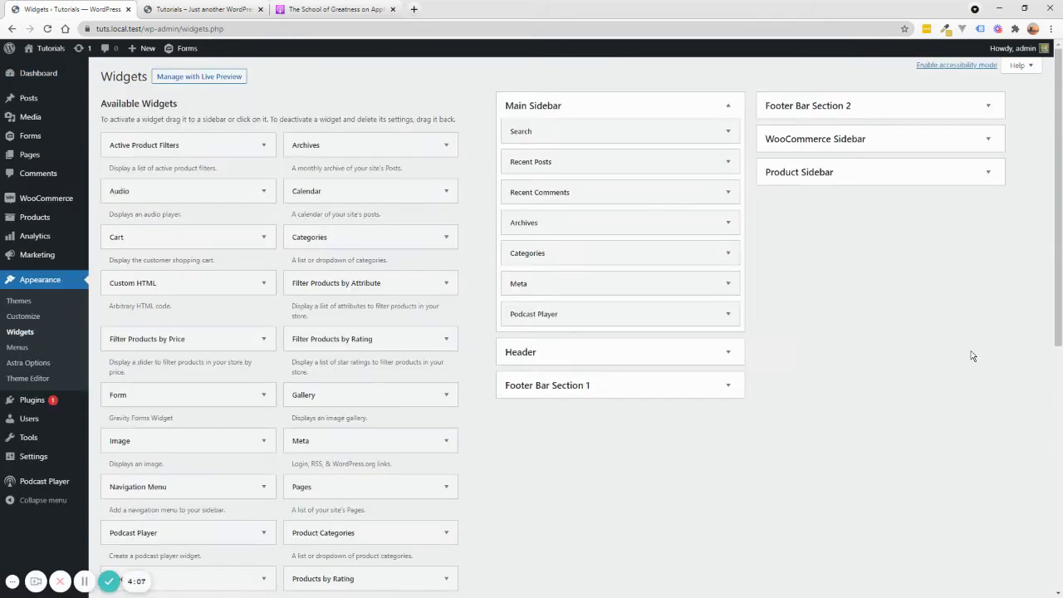
scroll(295, 406, "down", 2)
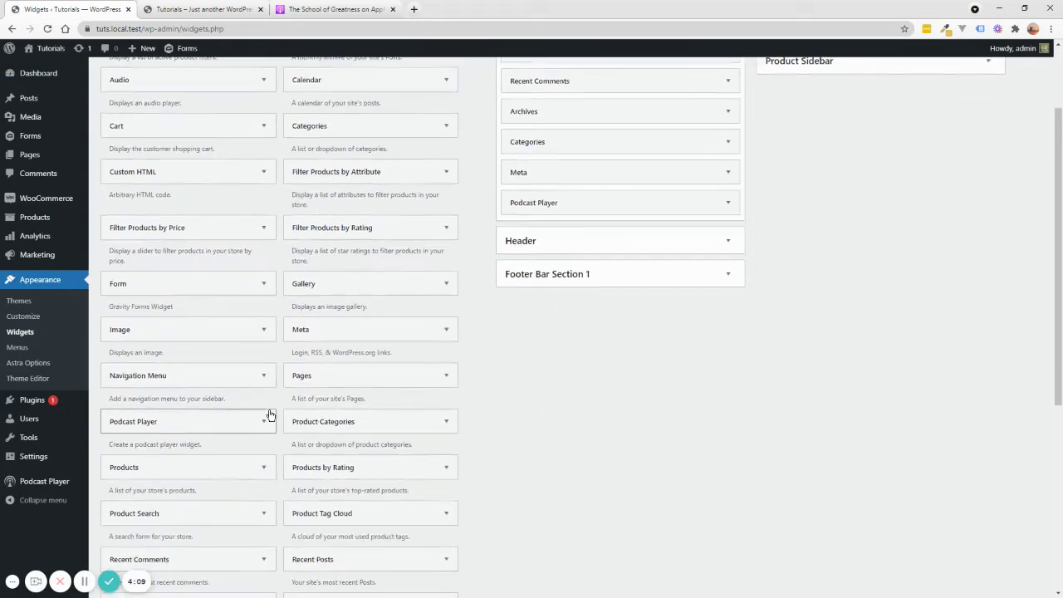
scroll(268, 416, "down", 3)
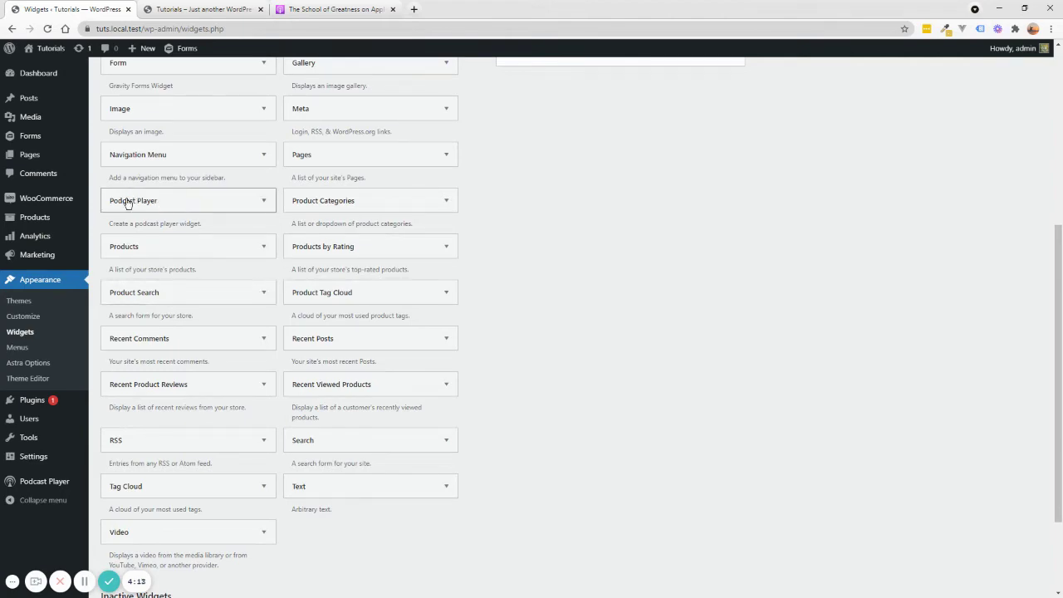
left_click_drag(132, 204, 590, 139)
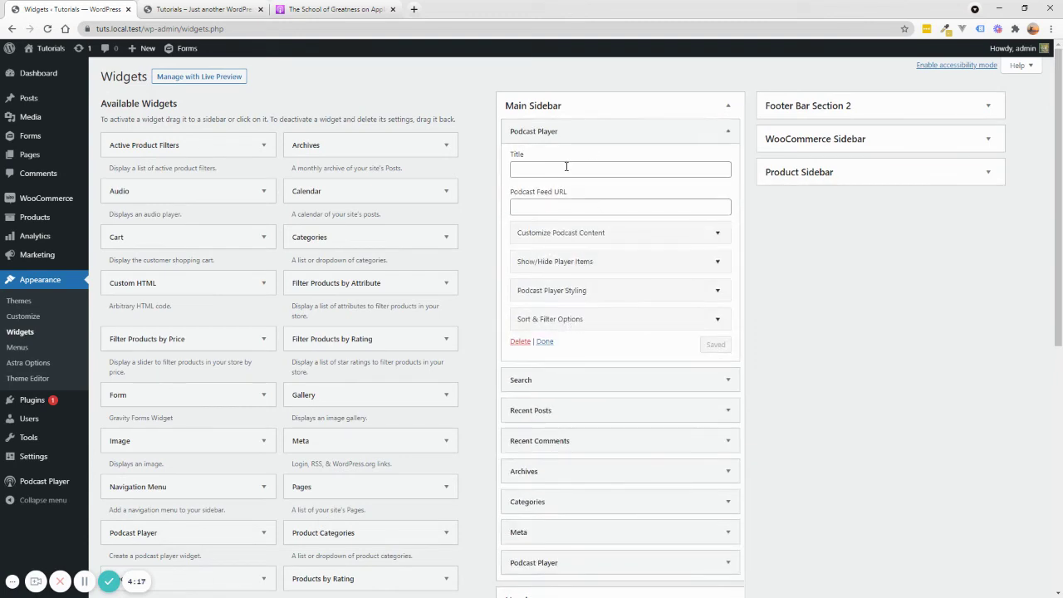
Step: Title the widget 'Podcast', paste The School of Greatness feed URL, and save
left_click(566, 167)
type("Podcast")
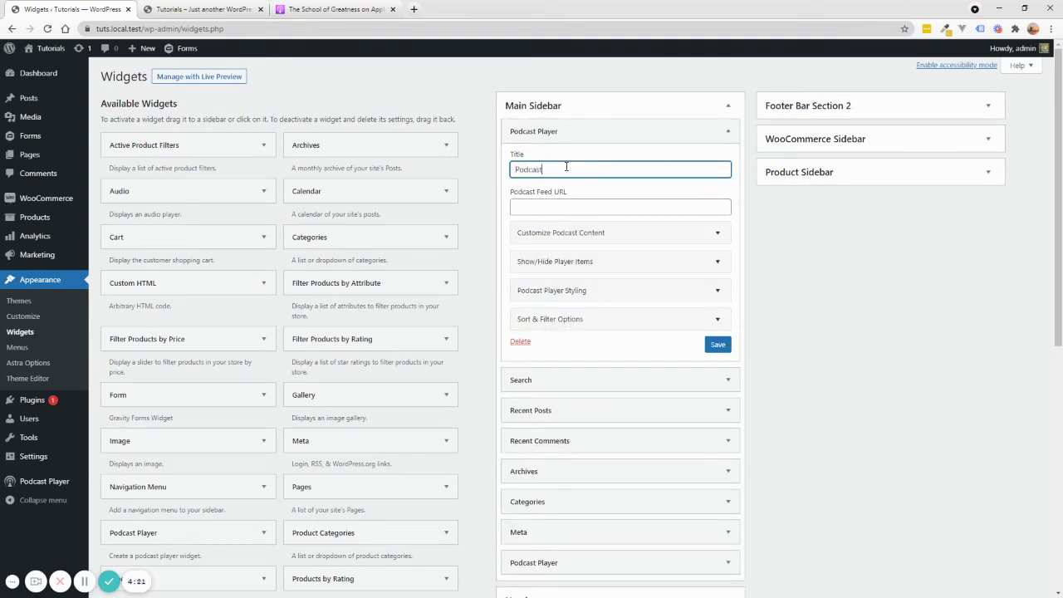
left_click(550, 209)
key("ctrl+v")
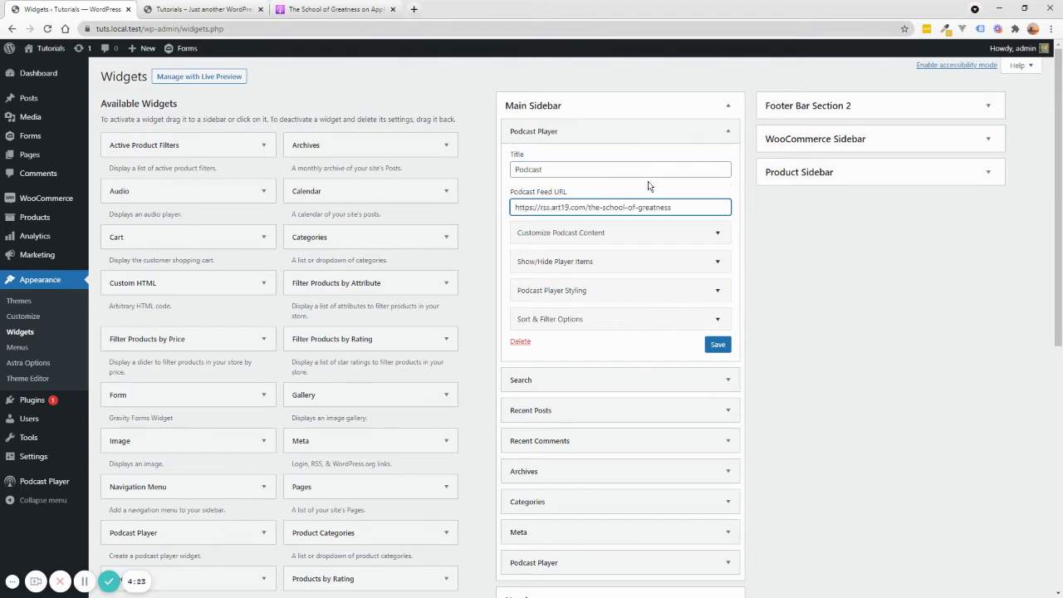
left_click(721, 345)
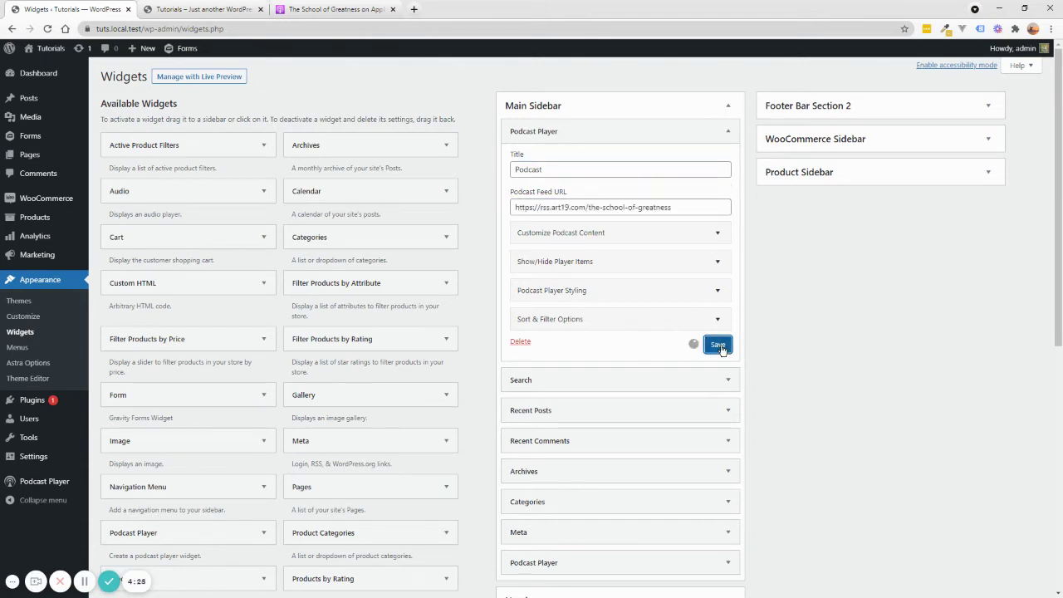
Step: Reload the site's front end to show the new sidebar Podcast widget
left_click(199, 9)
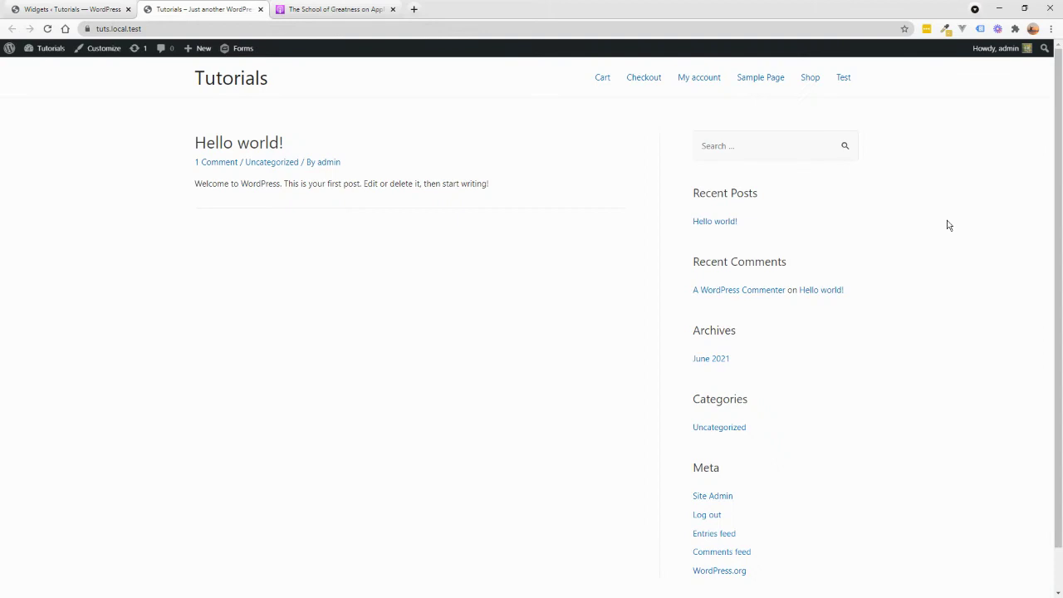
left_click(330, 28)
key("Return")
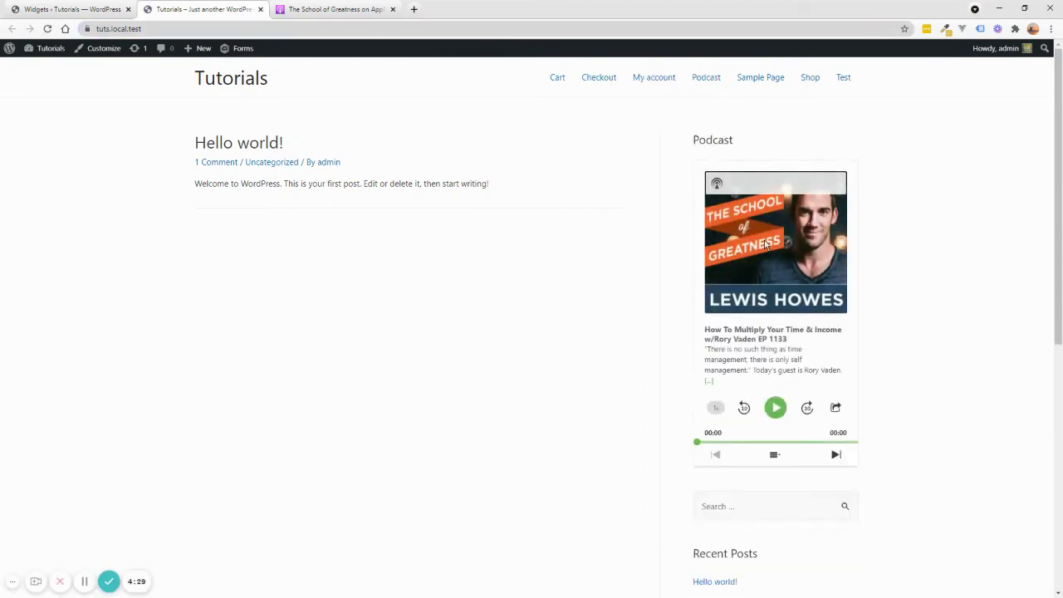
scroll(784, 411, "down", 2)
scroll(755, 332, "up", 1)
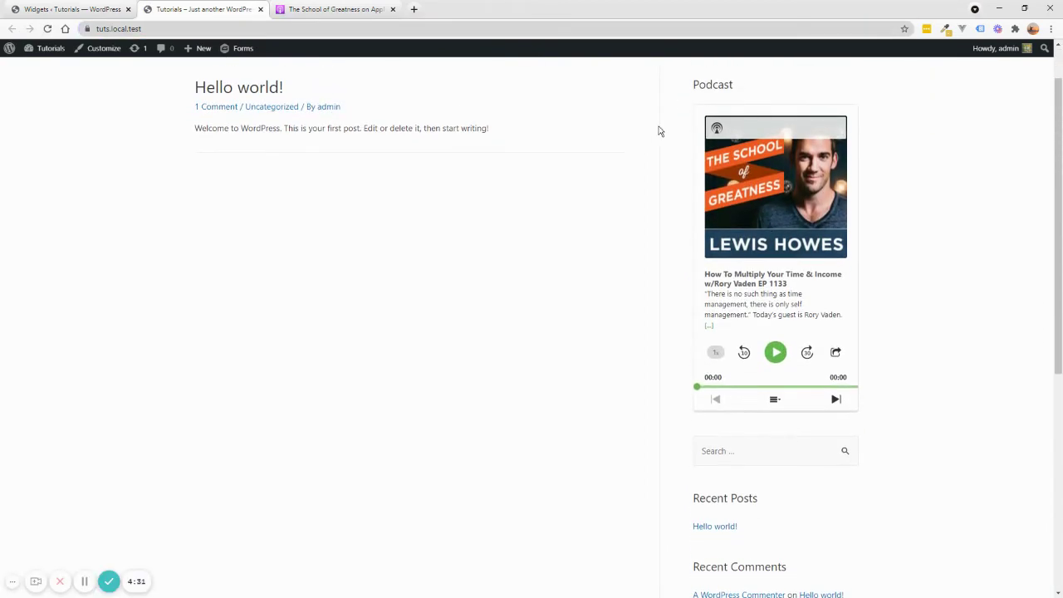
Step: Play, skip, and pause the sidebar player, then go back to the Widgets admin page
left_click(836, 399)
scroll(836, 399, "down", 1)
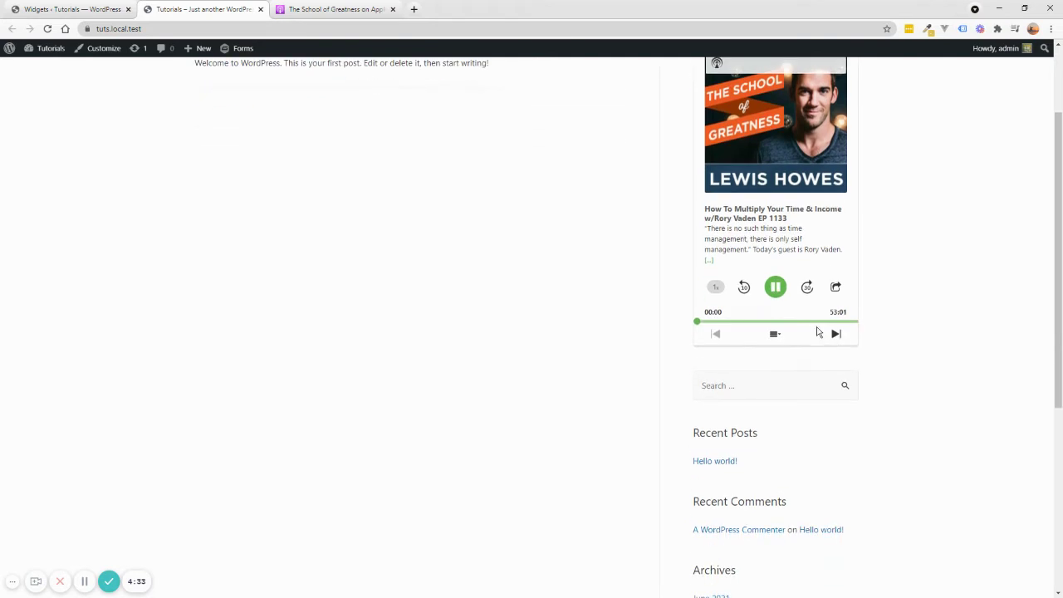
left_click(837, 334)
left_click(781, 334)
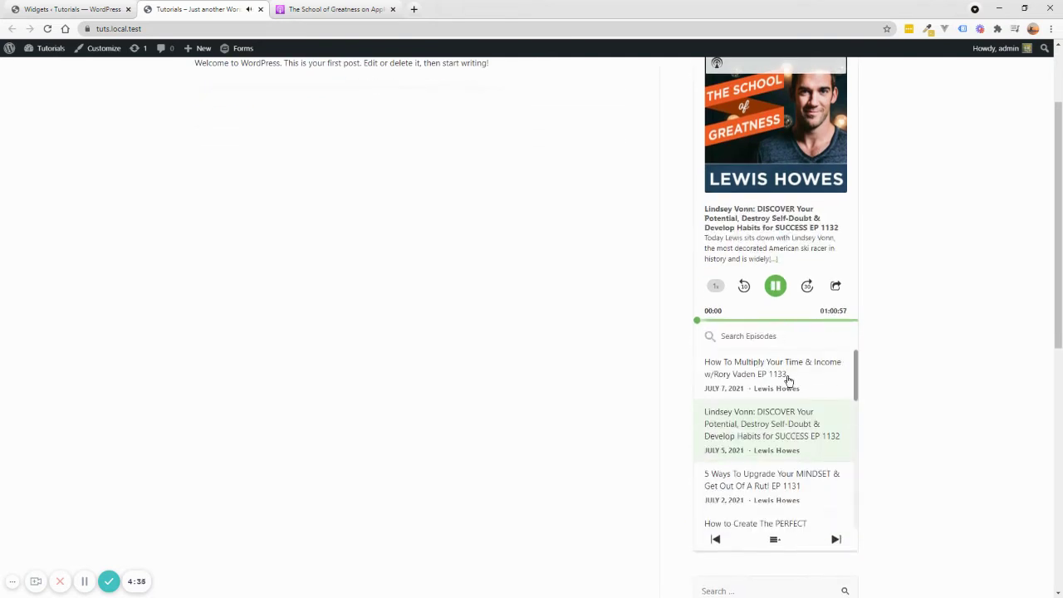
scroll(786, 396, "down", 3)
scroll(786, 399, "up", 4)
scroll(782, 391, "up", 2)
left_click(775, 405)
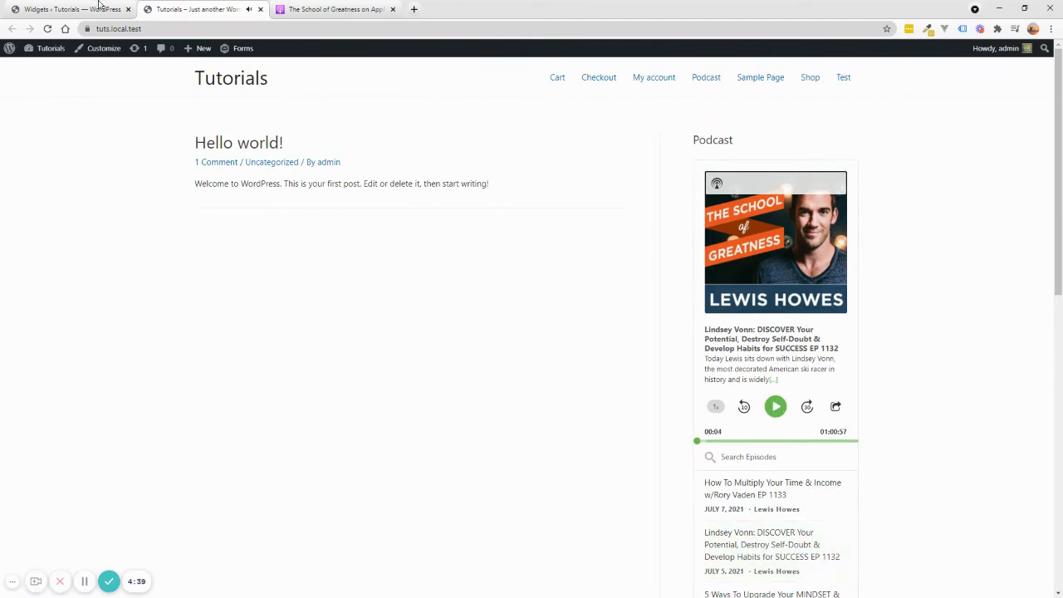
left_click(98, 7)
Step: Expand the widget's Customize Podcast Content group and scroll through its settings
left_click(696, 236)
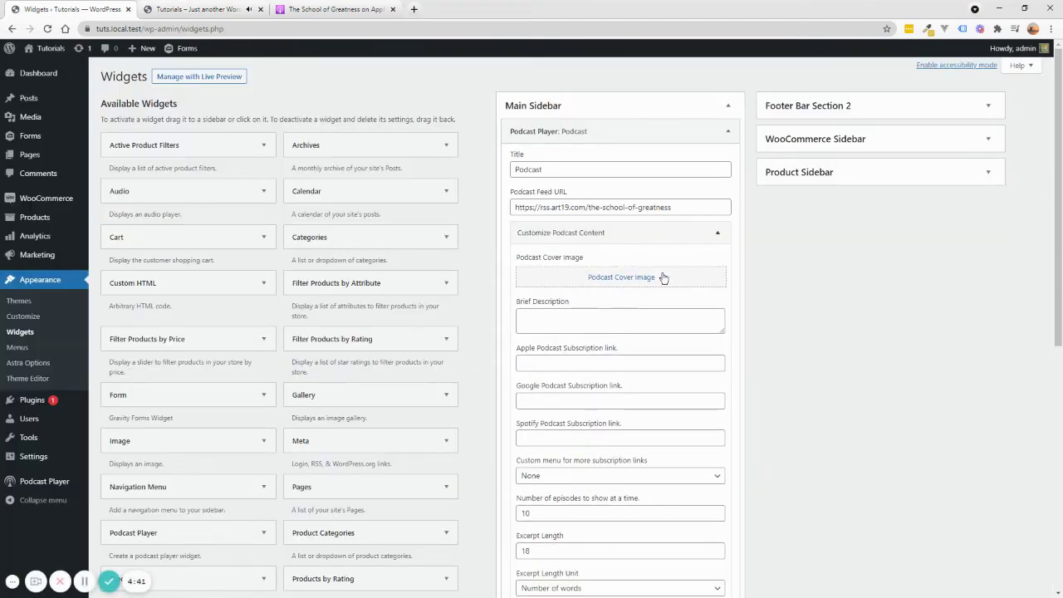
scroll(664, 277, "down", 4)
scroll(600, 411, "up", 3)
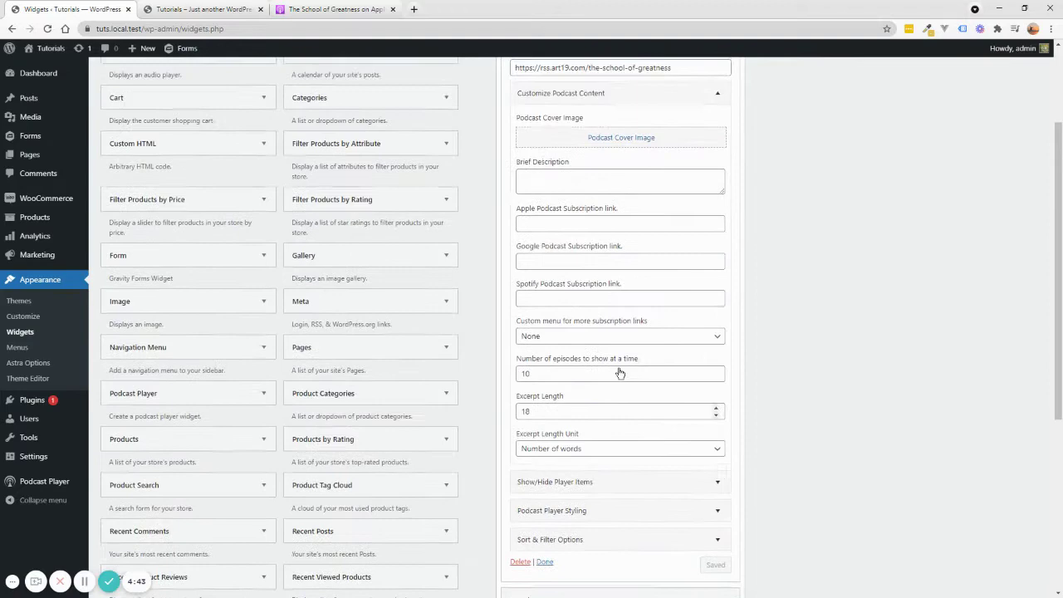
scroll(584, 309, "up", 3)
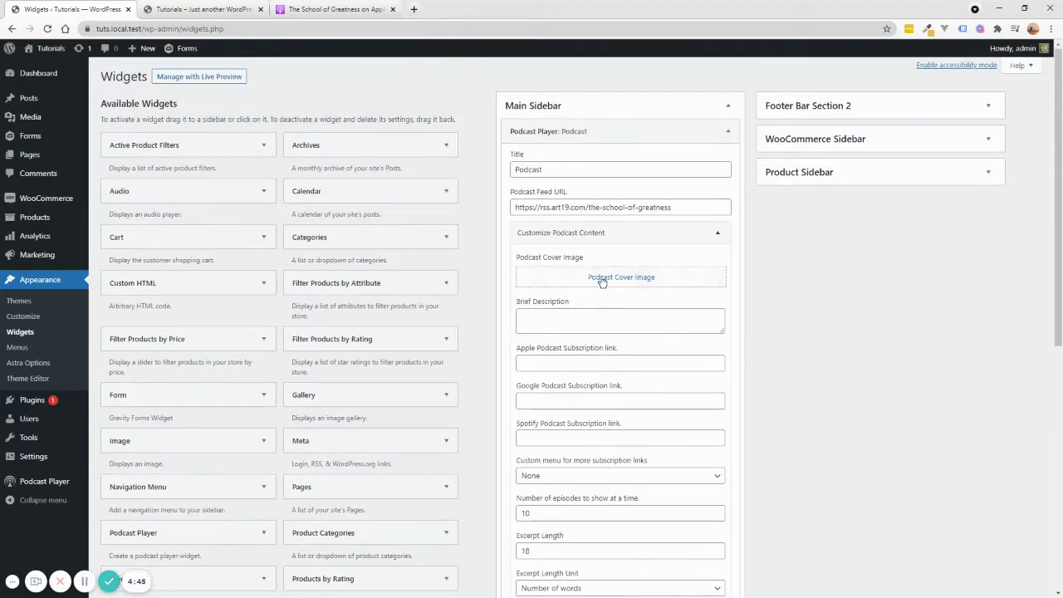
scroll(562, 388, "down", 1)
scroll(563, 388, "down", 2)
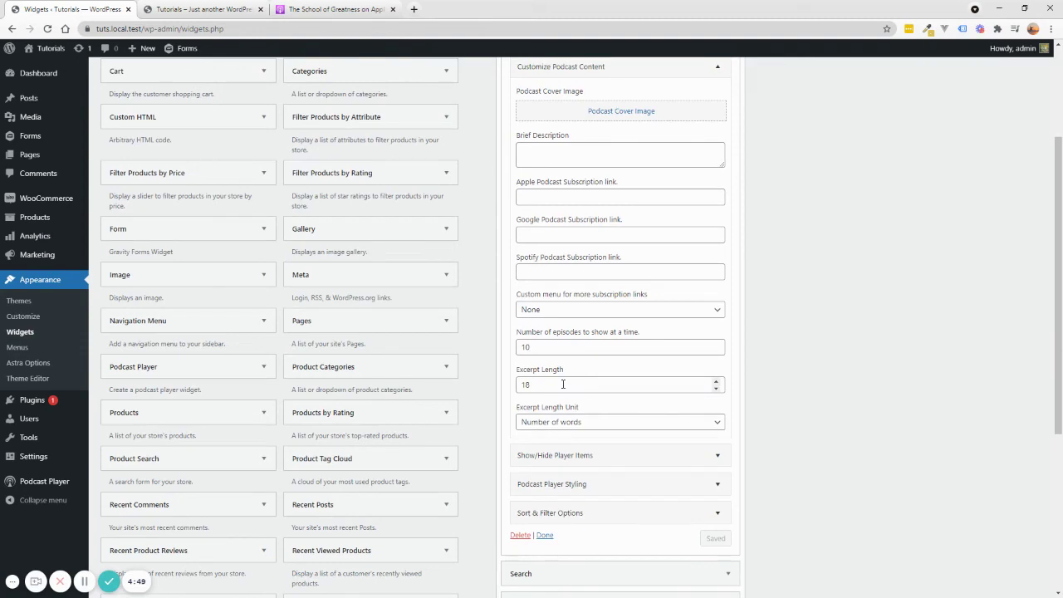
Step: Open and close Show/Hide Player Items, Podcast Player Styling and Sort & Filter Options, then collapse Customize Podcast Content
left_click(678, 455)
scroll(607, 390, "down", 3)
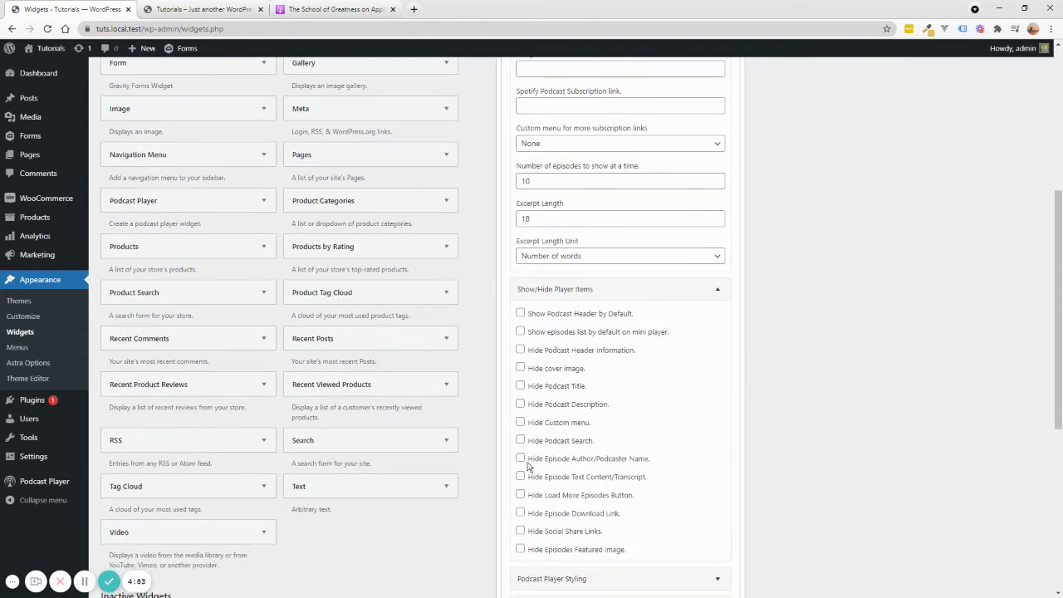
scroll(538, 469, "down", 1)
left_click(679, 241)
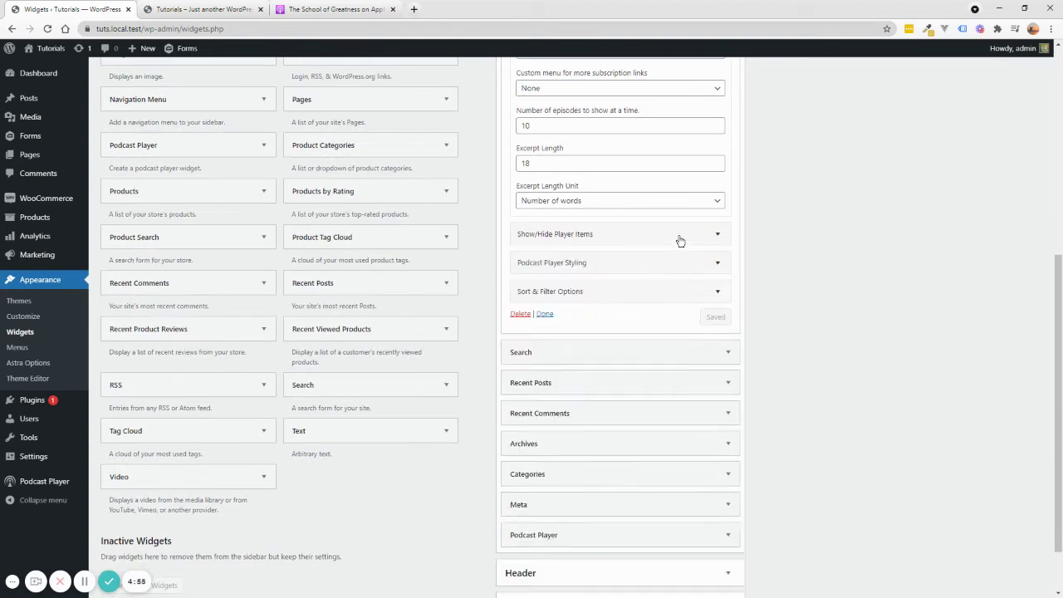
left_click(652, 264)
left_click(652, 264)
left_click(634, 294)
left_click(634, 294)
scroll(639, 291, "up", 5)
left_click(653, 233)
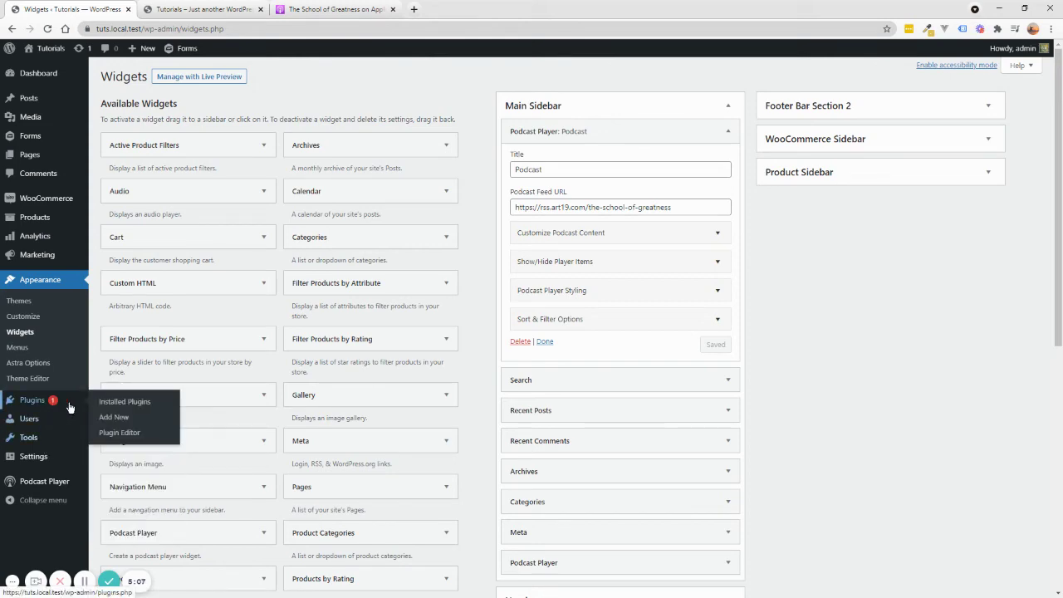
Step: Dismiss the Podcast Player notice, then install and activate Classic Editor from Plugins > Add New
left_click(114, 406)
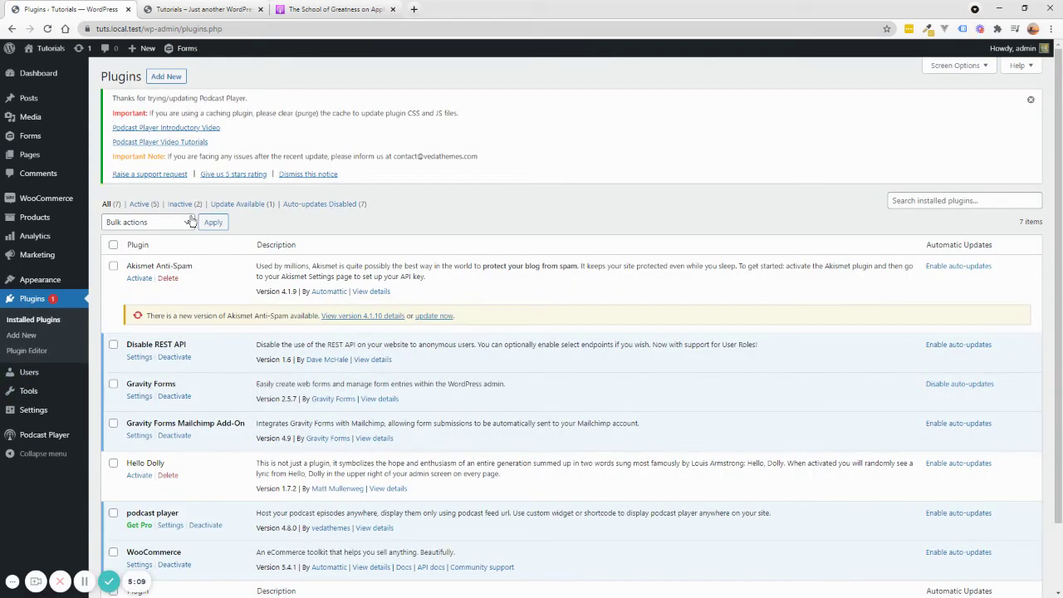
left_click(1031, 99)
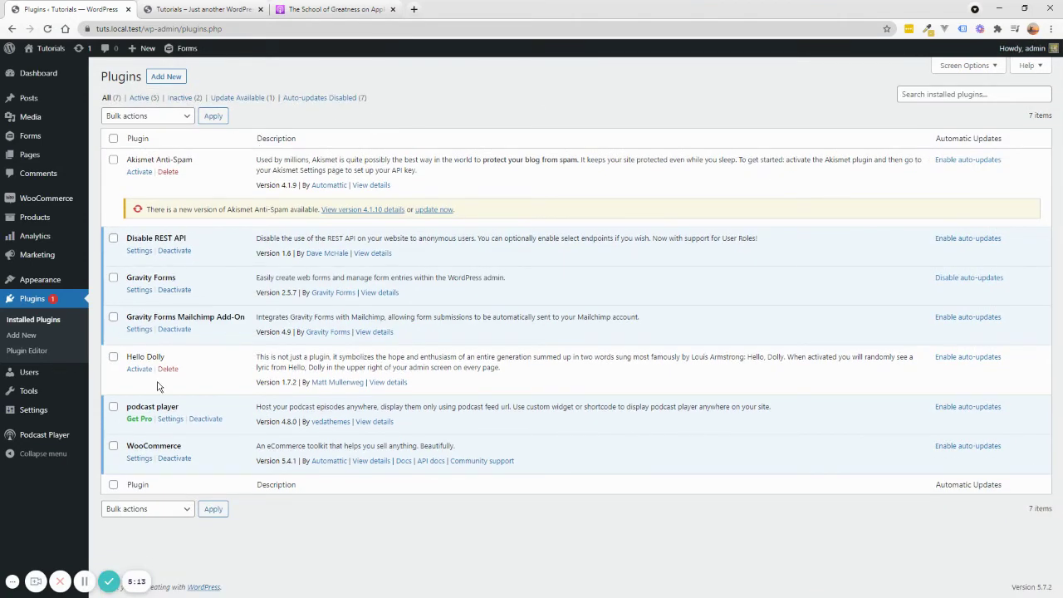
left_click(36, 337)
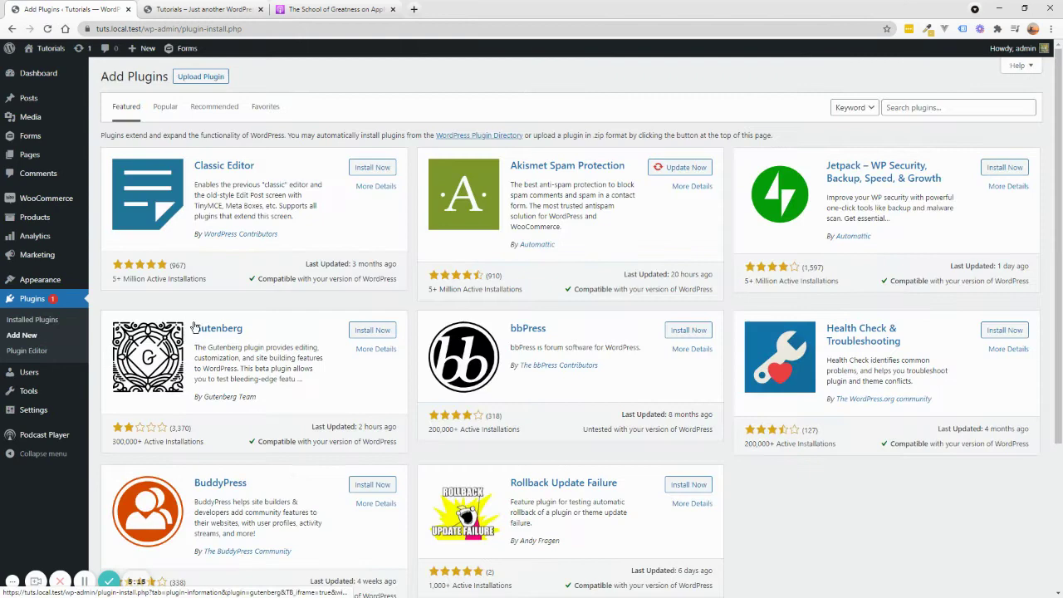
left_click(373, 167)
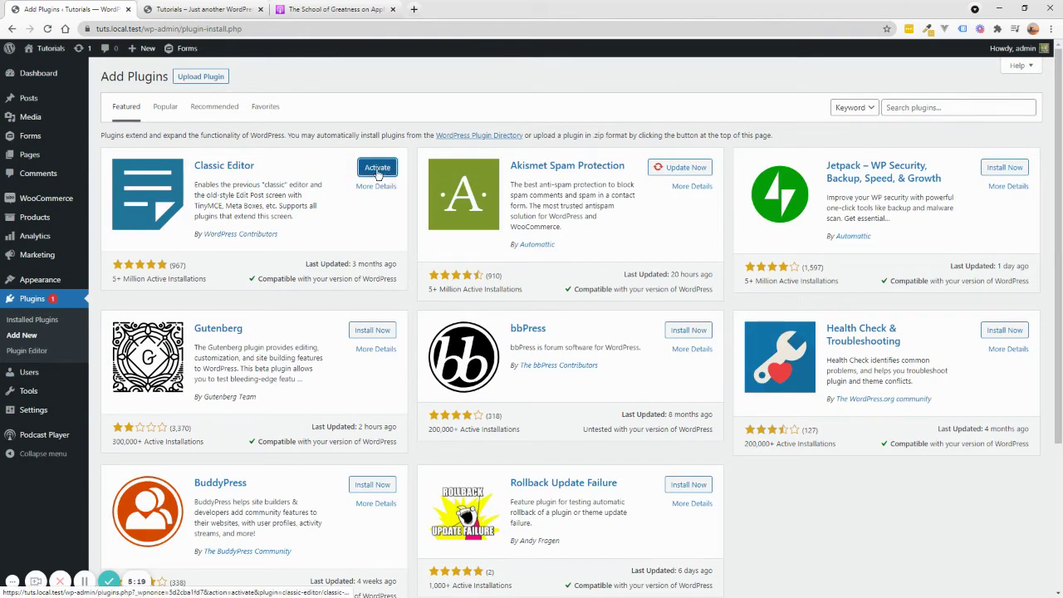
left_click(377, 167)
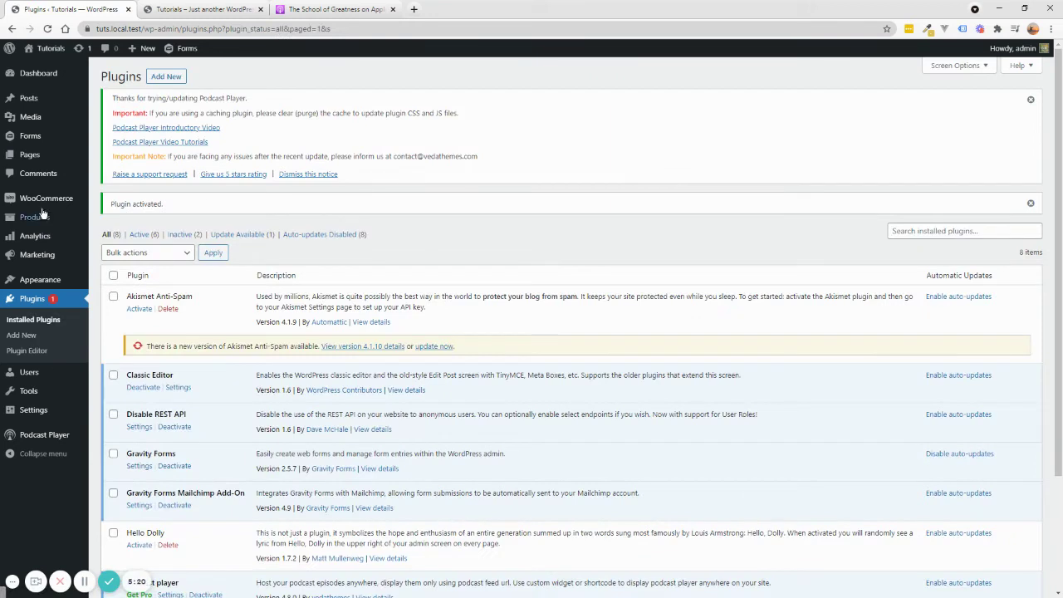
Step: Start a new page titled 'Classic Editor Podcast' with body [podcastplayer feed_url=""]
mouse_move(49, 150)
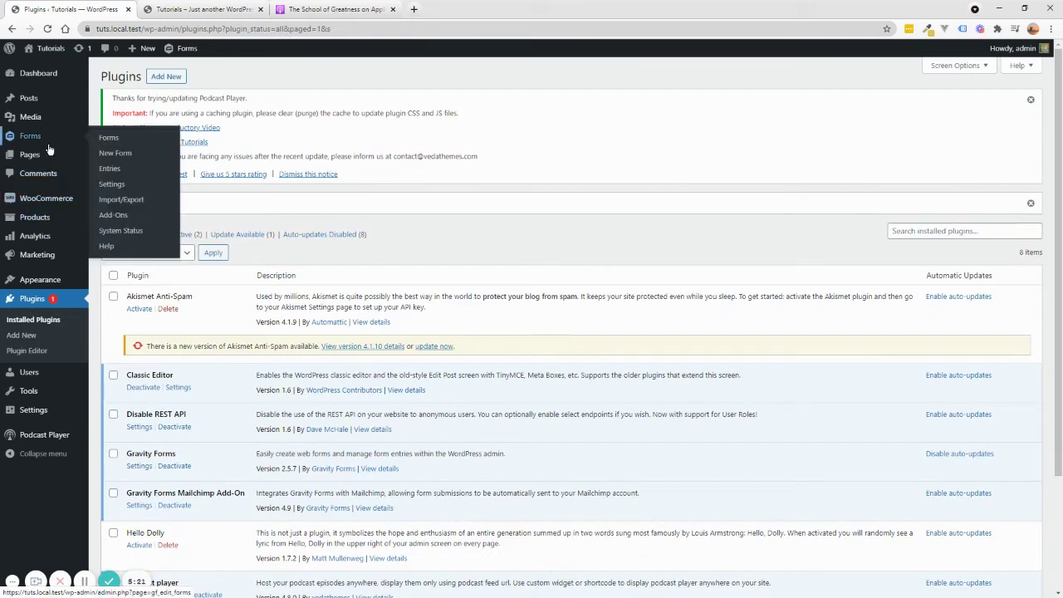
left_click(123, 160)
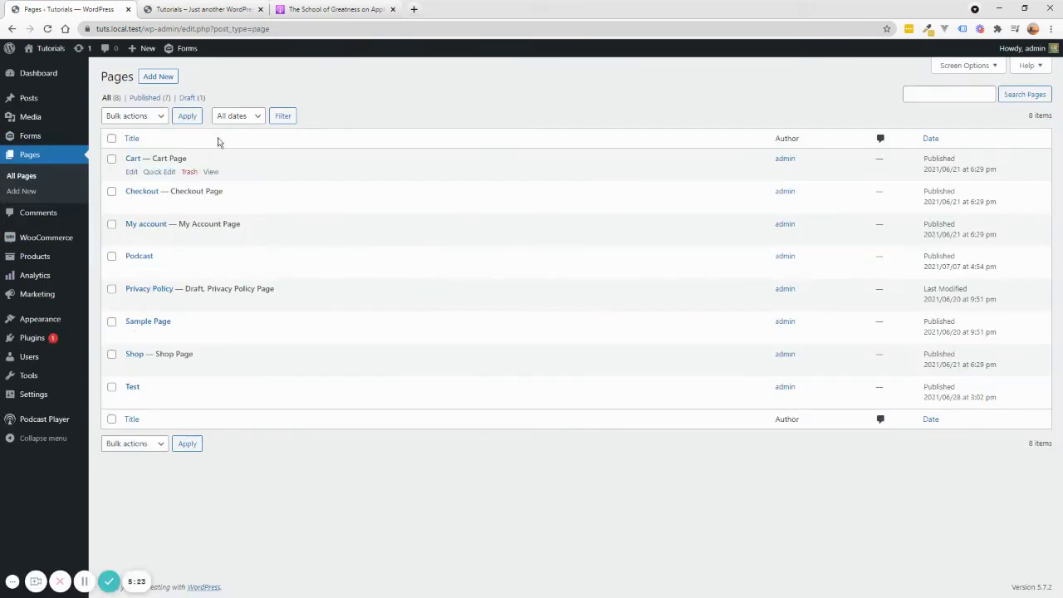
left_click(158, 77)
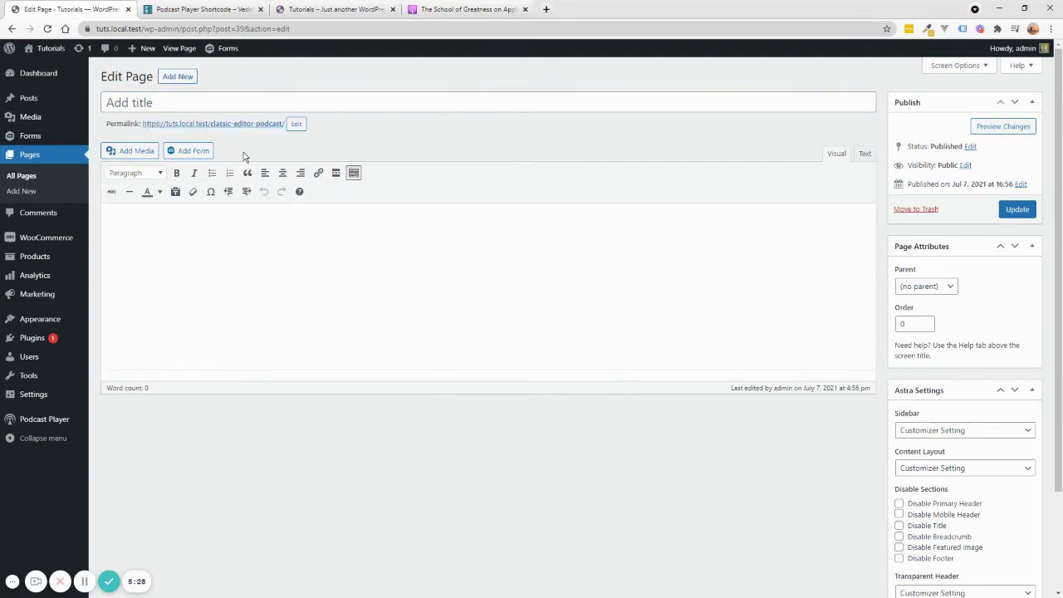
left_click(209, 104)
type("Cl")
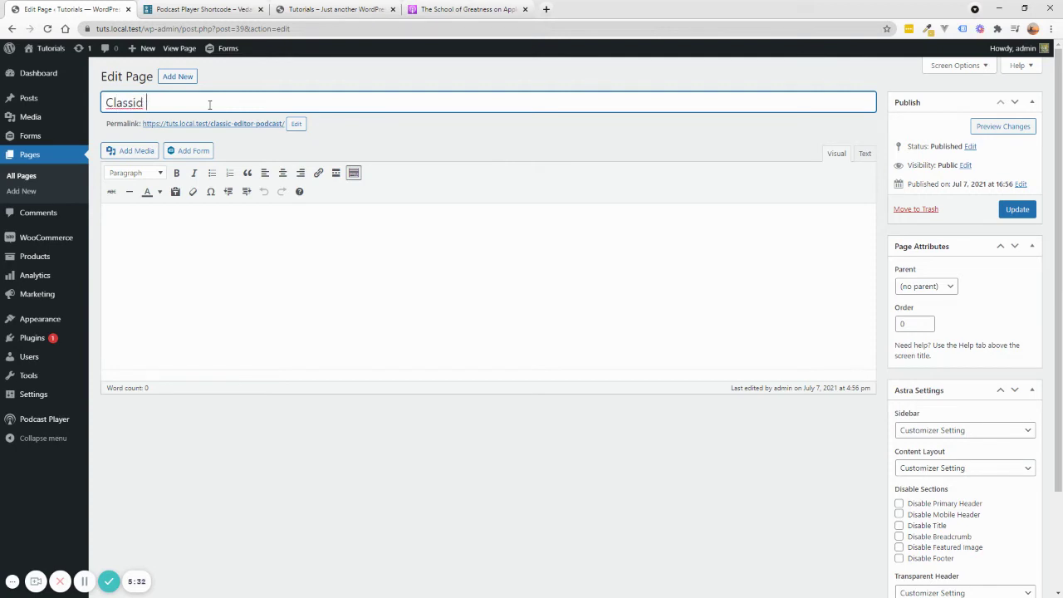
type("assic Editor Podcast")
left_click(209, 215)
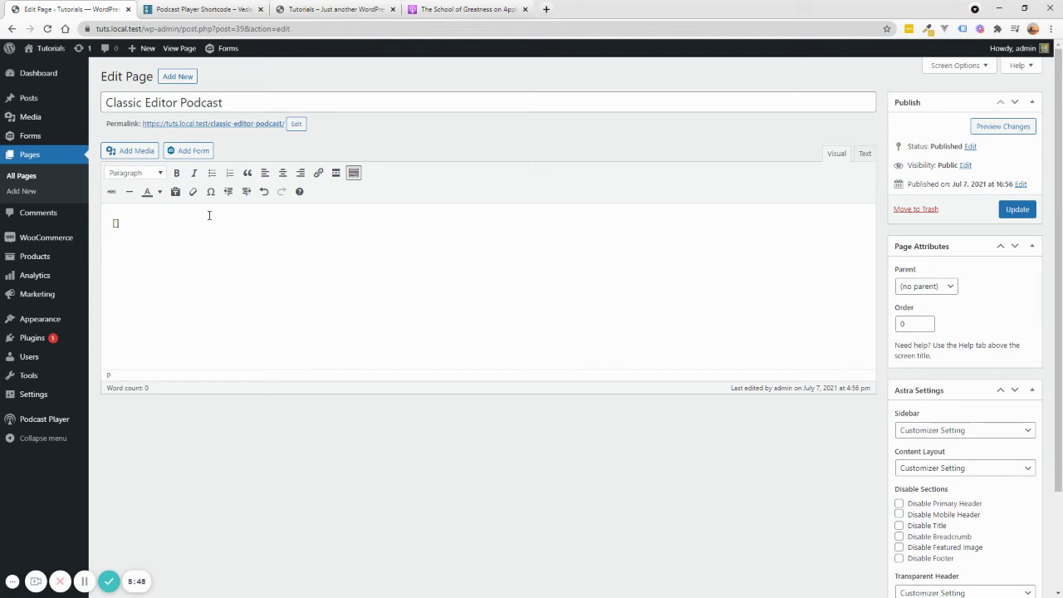
type("pos")
type("d")
type("castplayer")
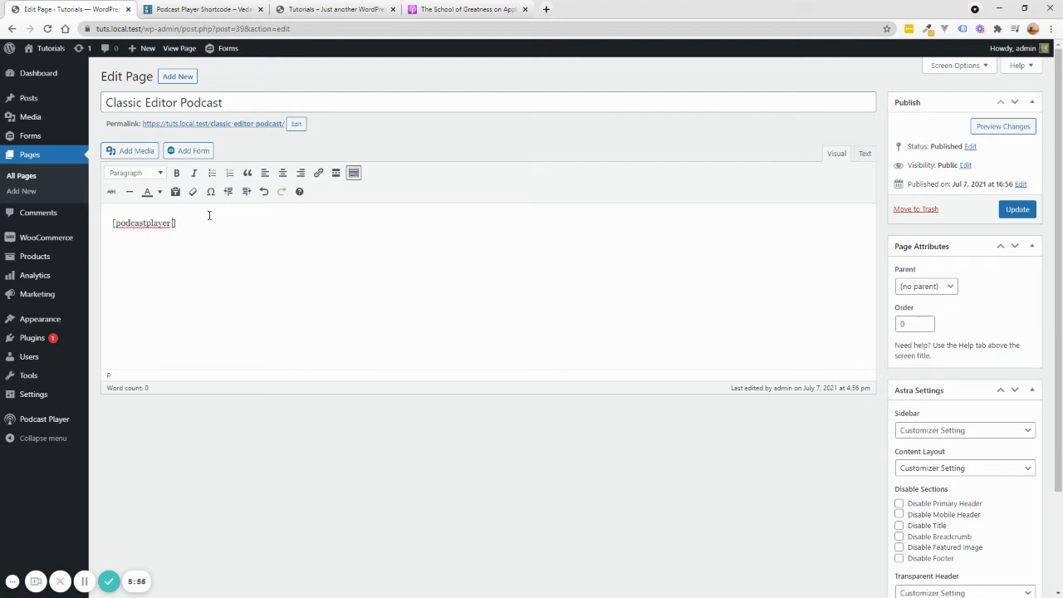
type(" feed ")
type("url=\"\"")
Step: In iTunes, copy The School of Greatness podcast's feed URL
key("alt+Tab")
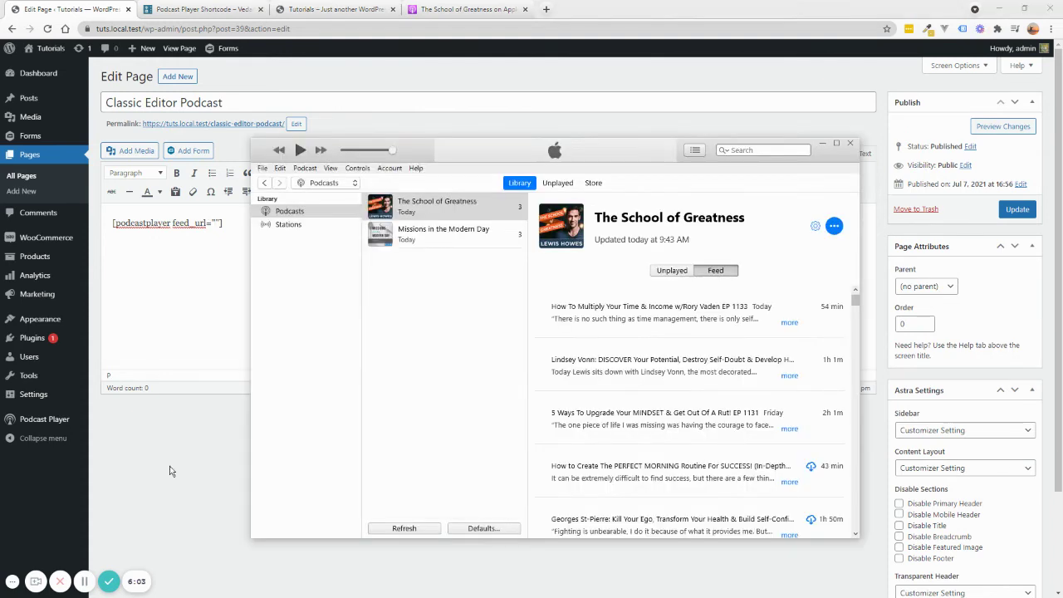
left_click(834, 226)
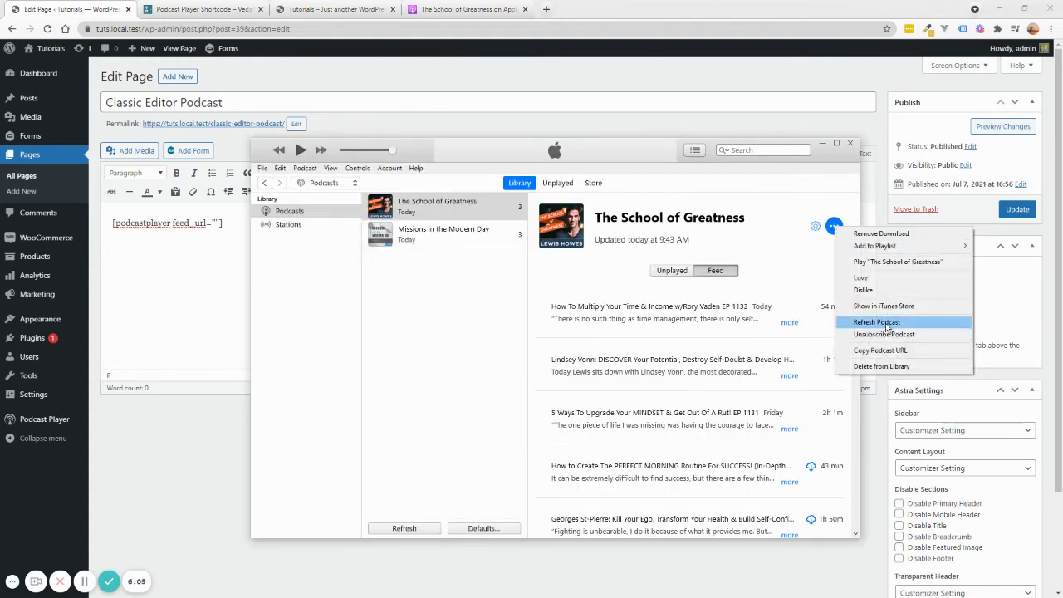
left_click(866, 350)
Step: Paste The School of Greatness feed URL into the shortcode's quotes and update the page
left_click(217, 222)
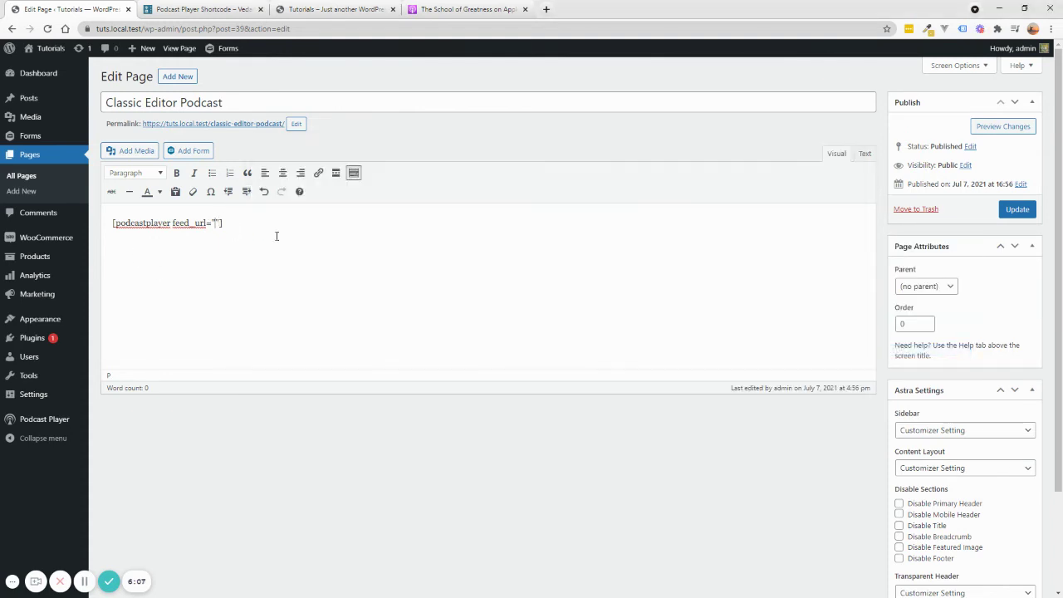
key("ctrl+v")
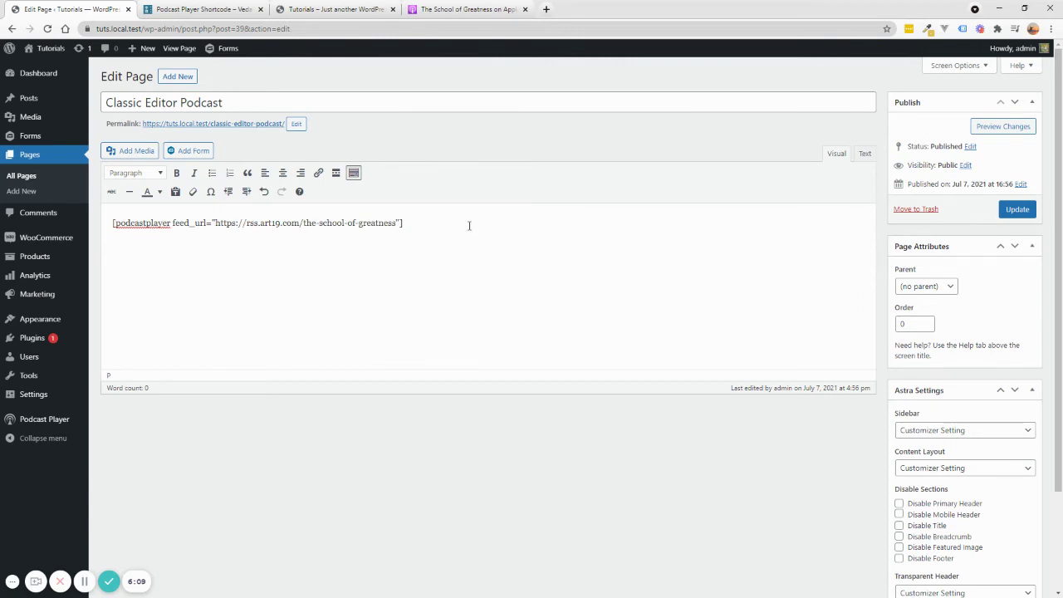
left_click(1017, 209)
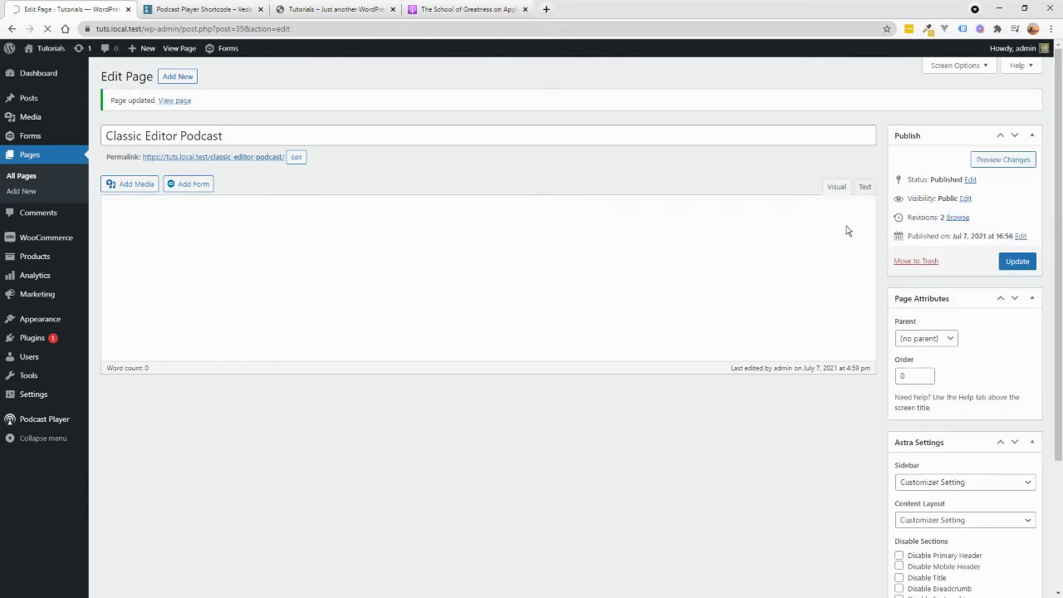
Step: Open the live page in a new tab to check the player, then return to the editor
right_click(259, 158)
left_click(282, 161)
left_click(199, 9)
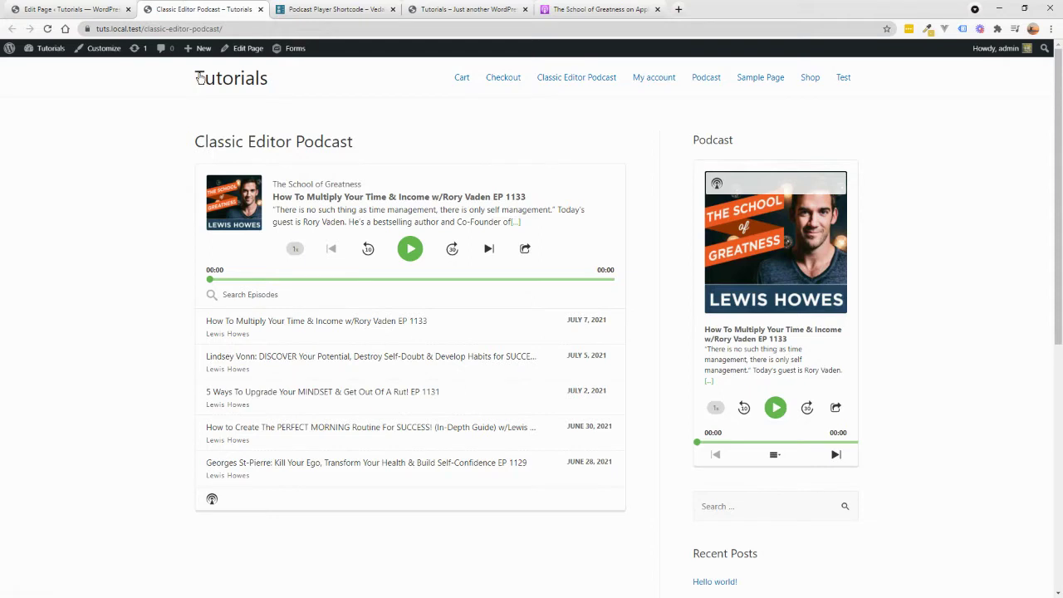
left_click(136, 10)
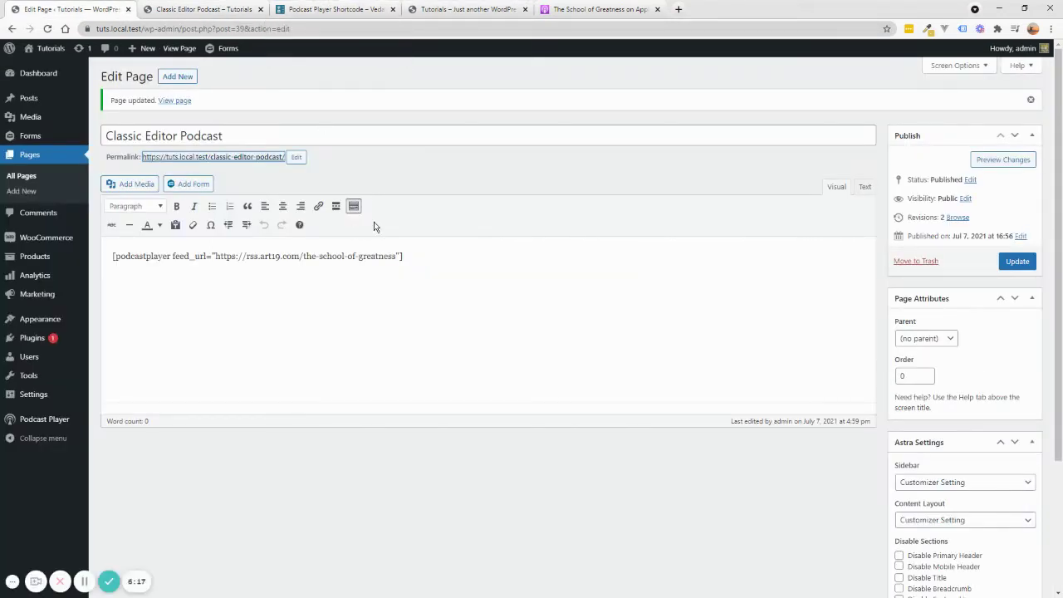
left_click(403, 257)
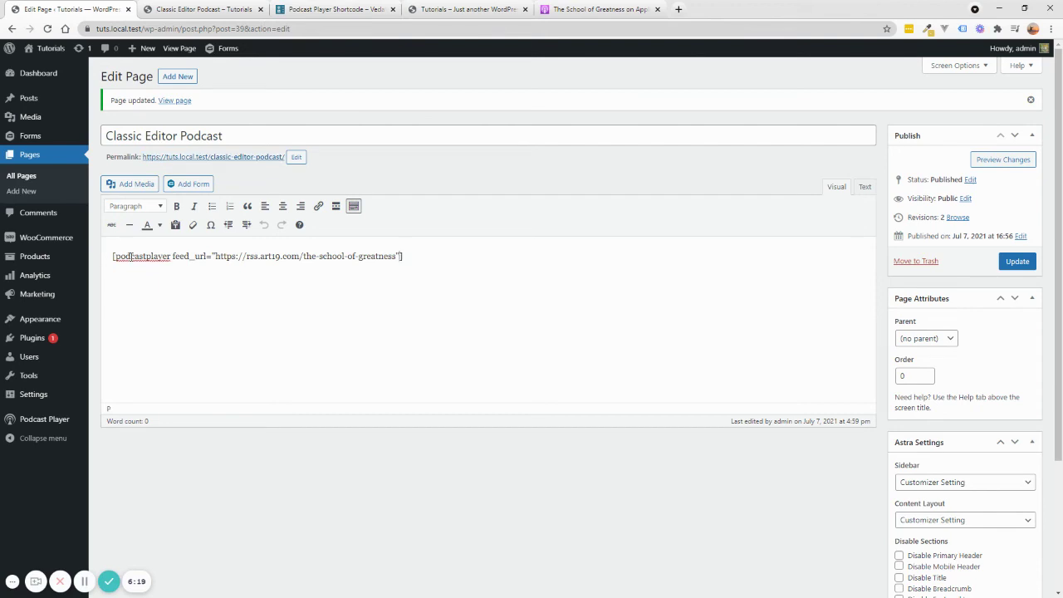
left_click_drag(114, 256, 402, 257)
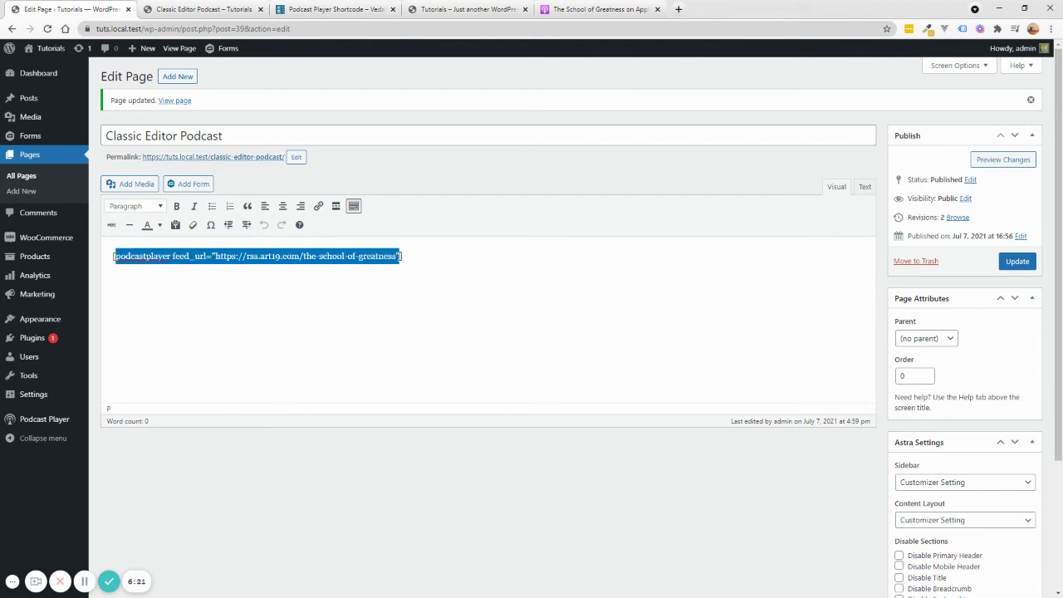
left_click(105, 250)
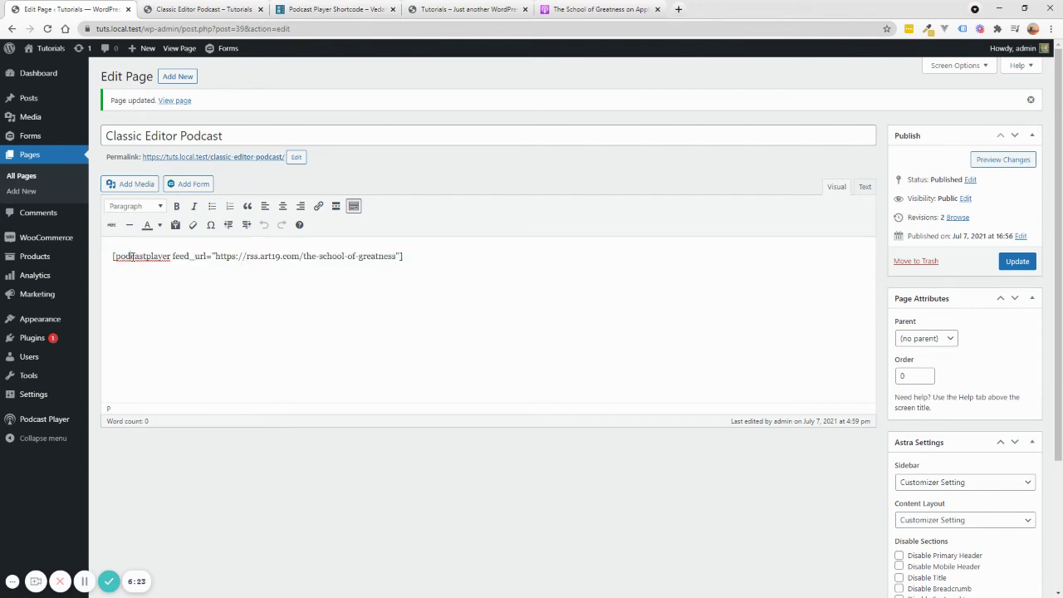
Step: In the shortcode docs, scroll to the Show / Hide Player Items table and select hide_header
left_click(332, 10)
left_click_drag(333, 10, 257, 12)
key("ctrl+l")
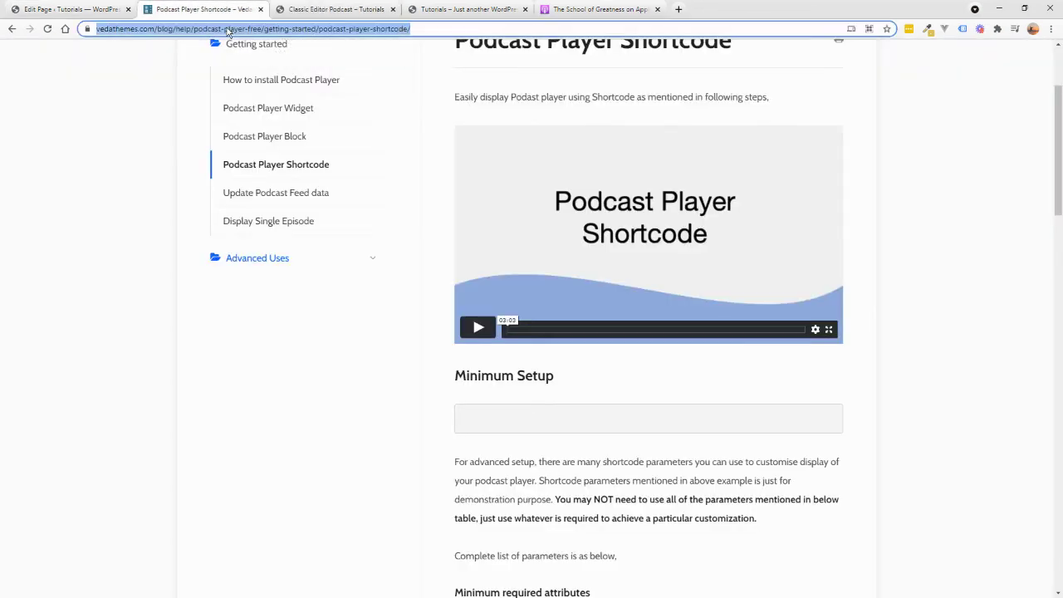
scroll(157, 65, "up", 3)
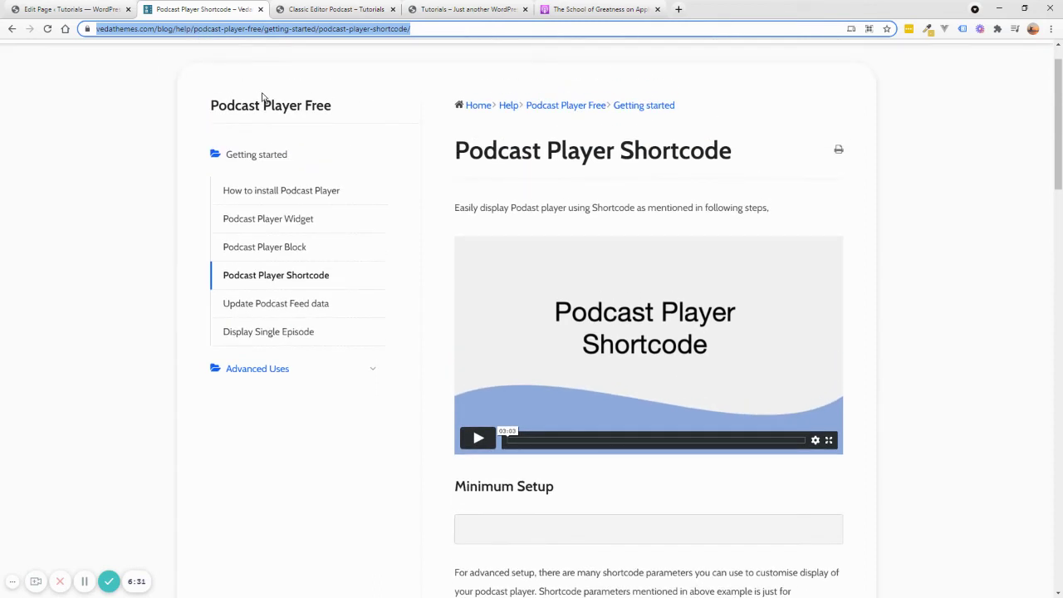
scroll(348, 169, "up", 1)
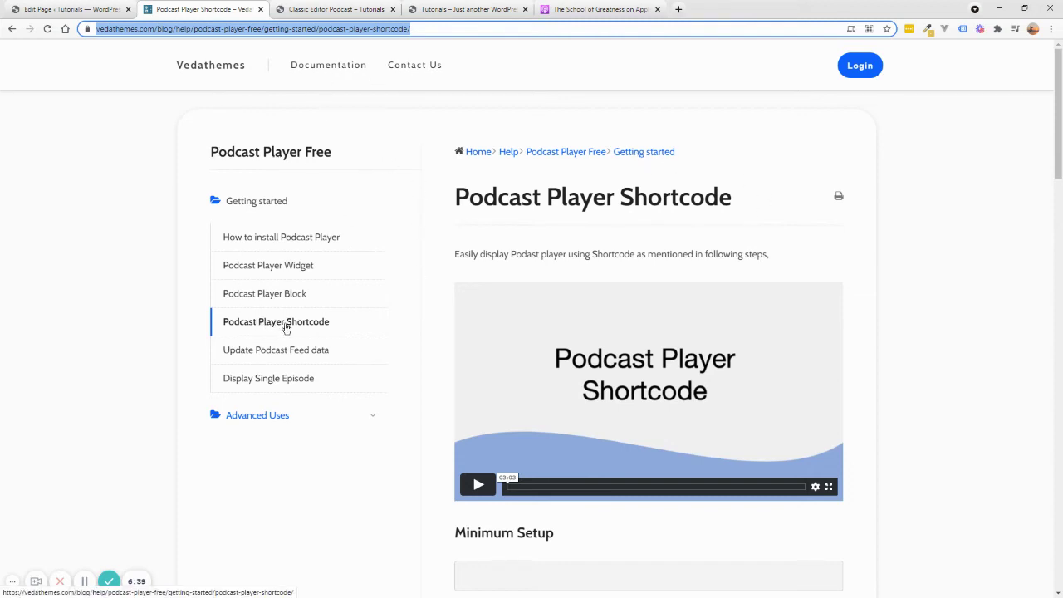
scroll(490, 318, "down", 10)
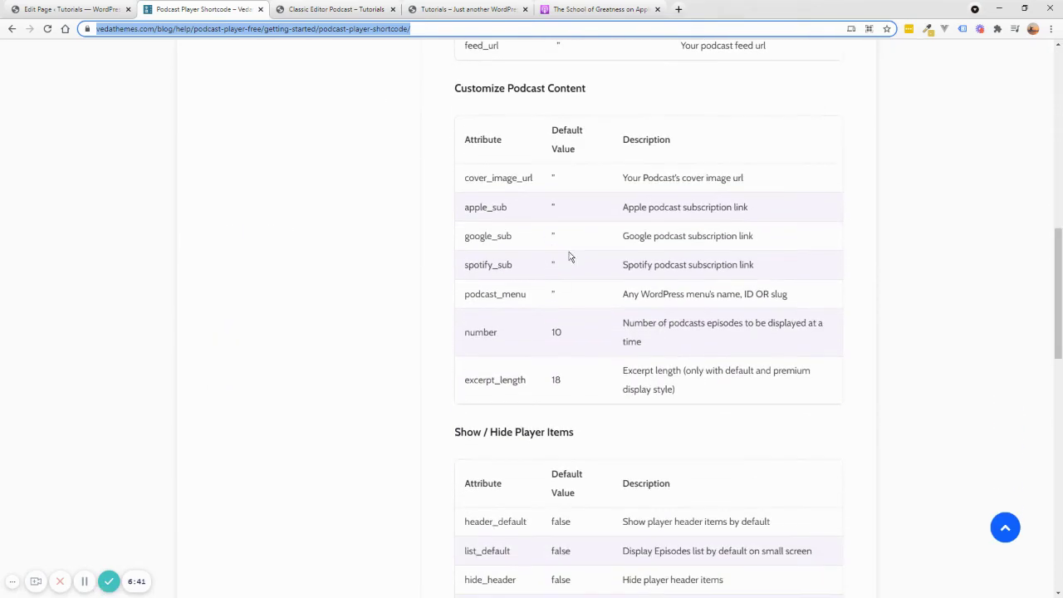
left_click_drag(735, 177, 653, 178)
scroll(560, 312, "down", 3)
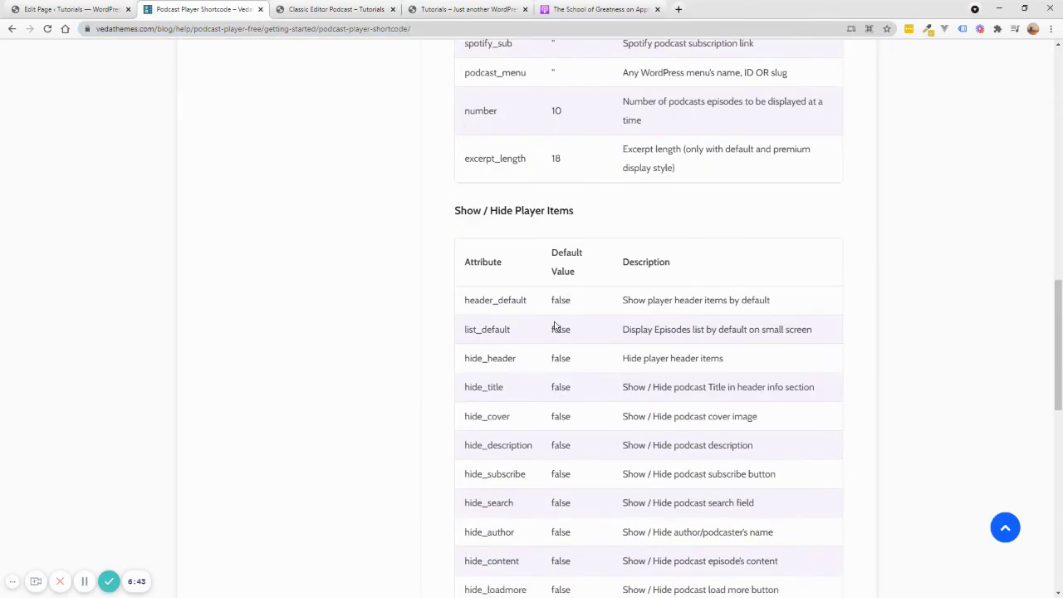
left_click_drag(529, 364, 465, 368)
Step: Add hide_header="true" before the shortcode's closing bracket and update the page
left_click(292, 9)
left_click(208, 9)
left_click(112, 9)
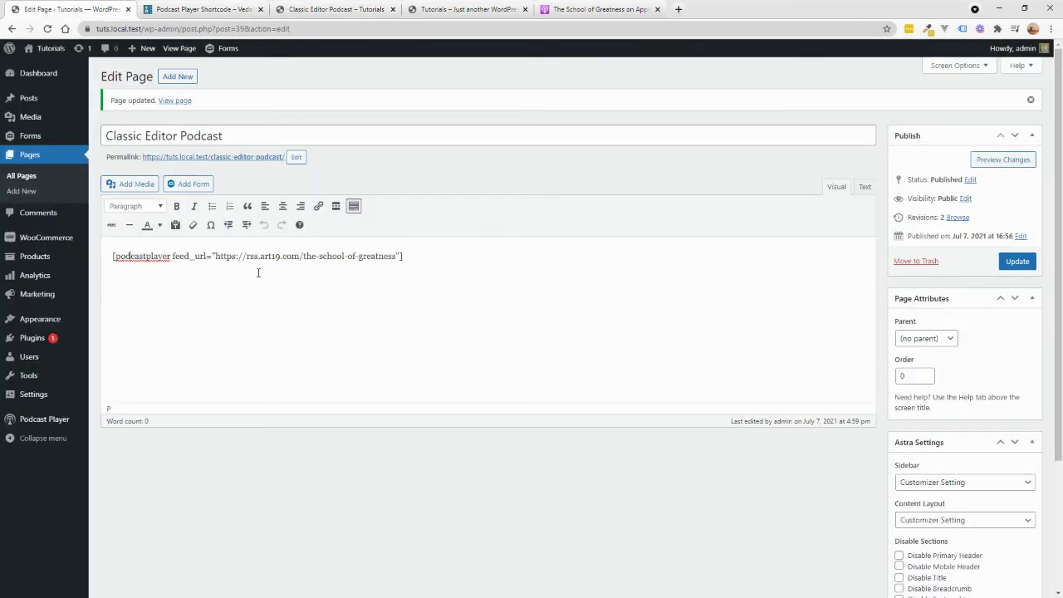
left_click(400, 257)
key("ctrl+v")
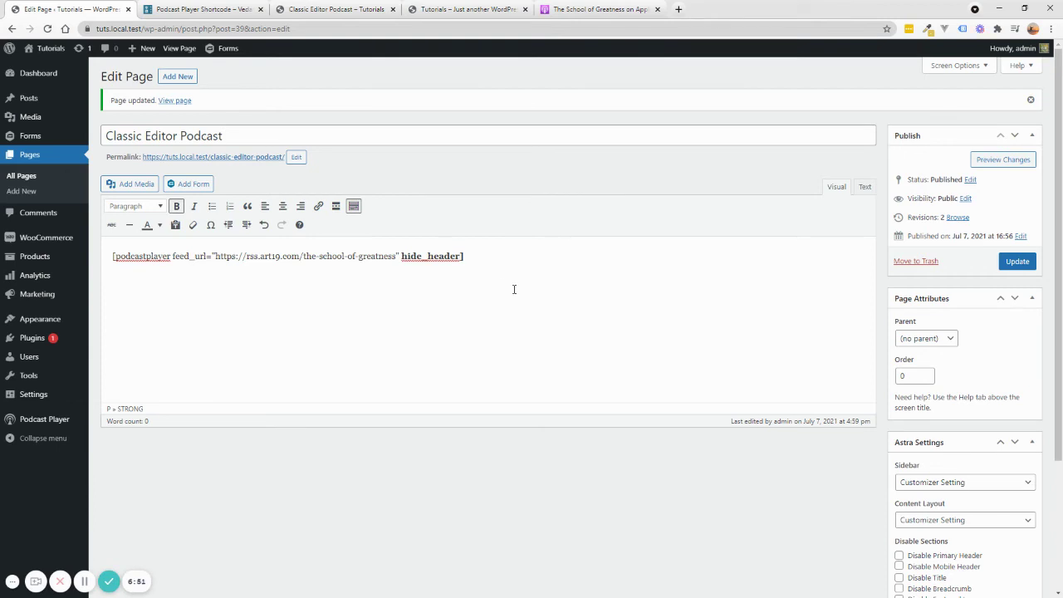
key("ctrl+z")
type("=\"true")
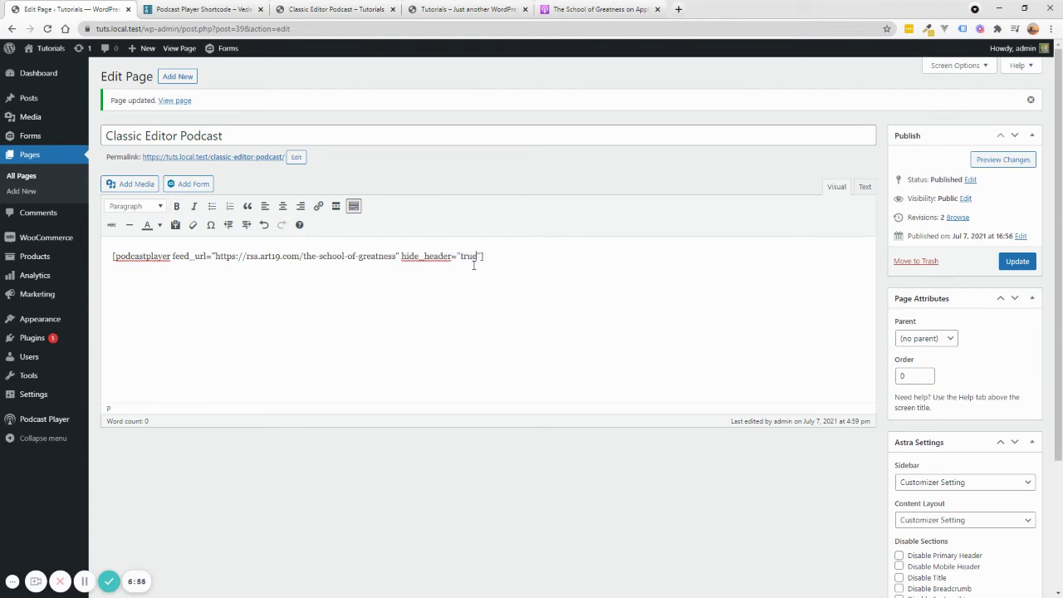
left_click(1017, 261)
Step: Preview the live page's player, reorder the tabs, and end on the shortcode docs
left_click(208, 8)
left_click(315, 8)
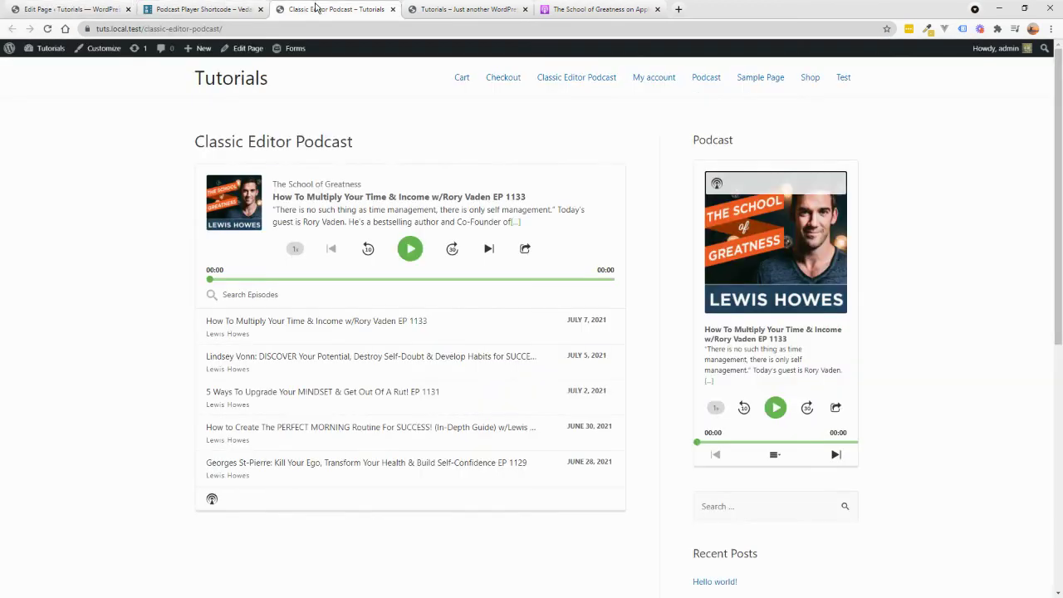
left_click_drag(316, 9, 207, 10)
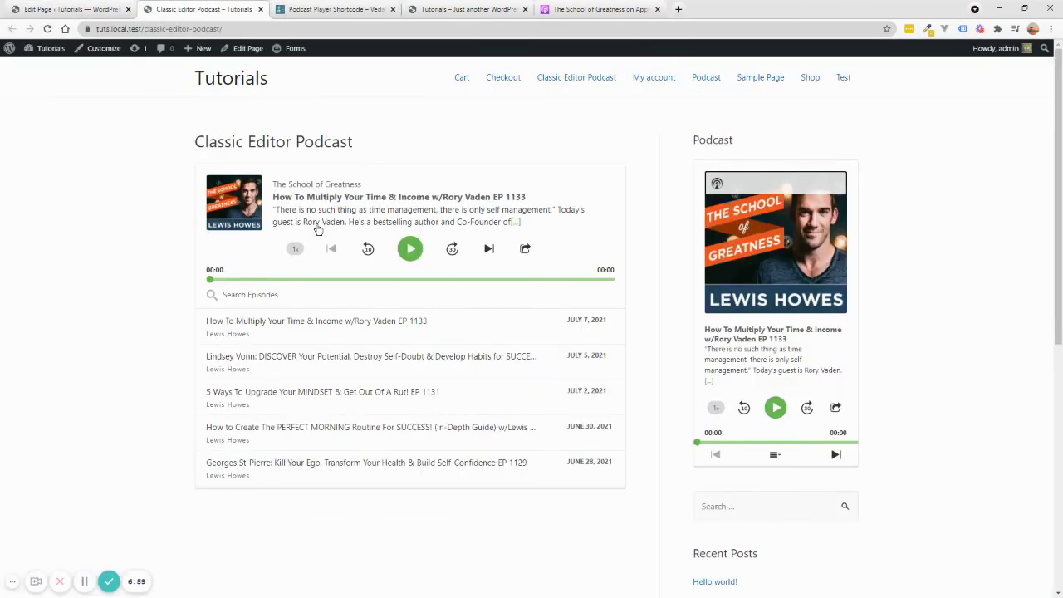
left_click(133, 8)
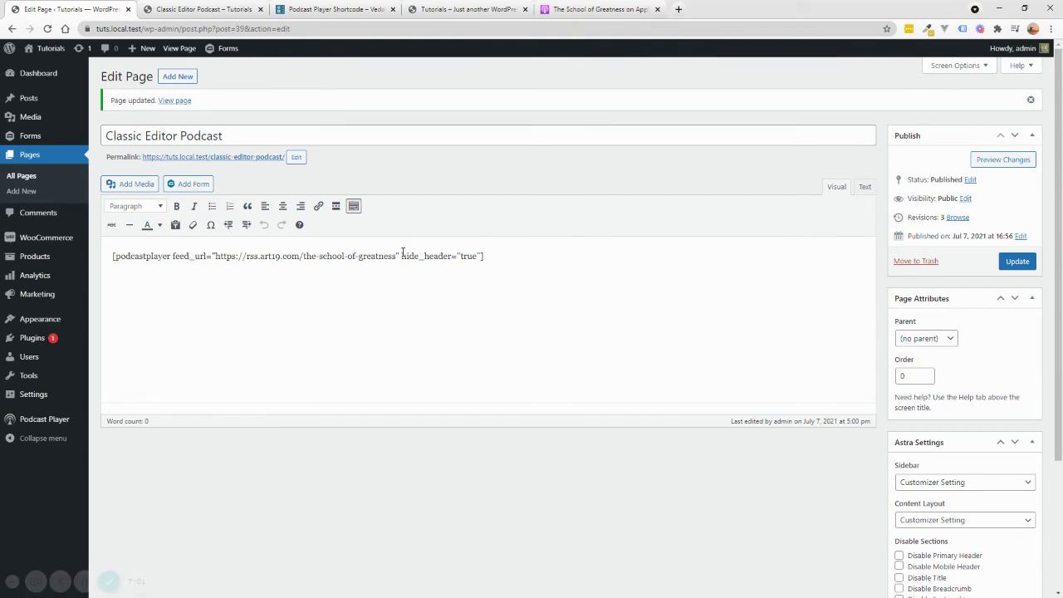
left_click(206, 9)
left_click(350, 7)
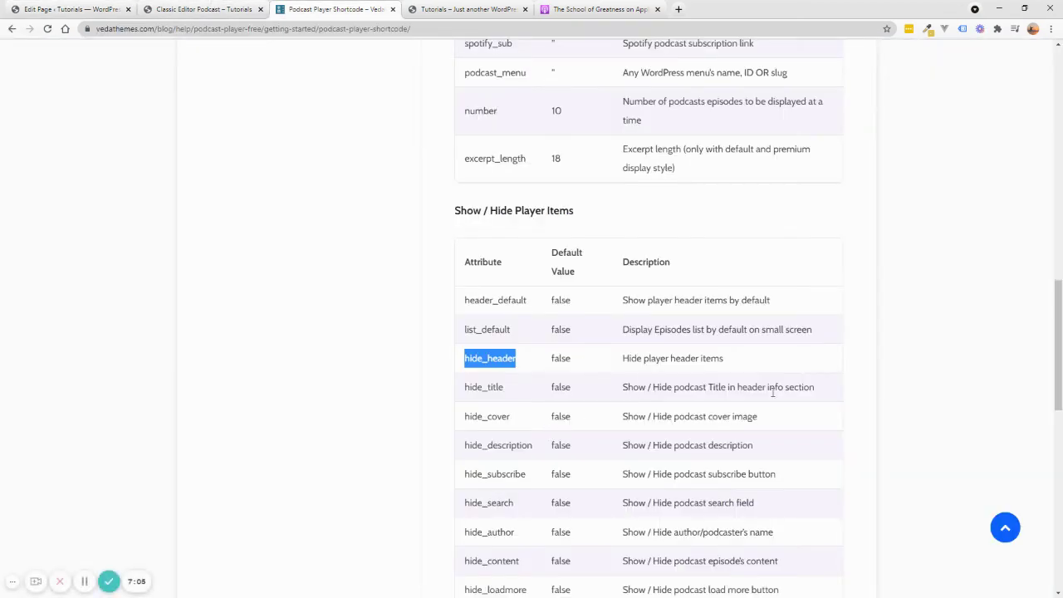
Step: Copy hide_cover from the docs and paste it as plain text after hide_header="true"
left_click_drag(516, 390, 465, 387)
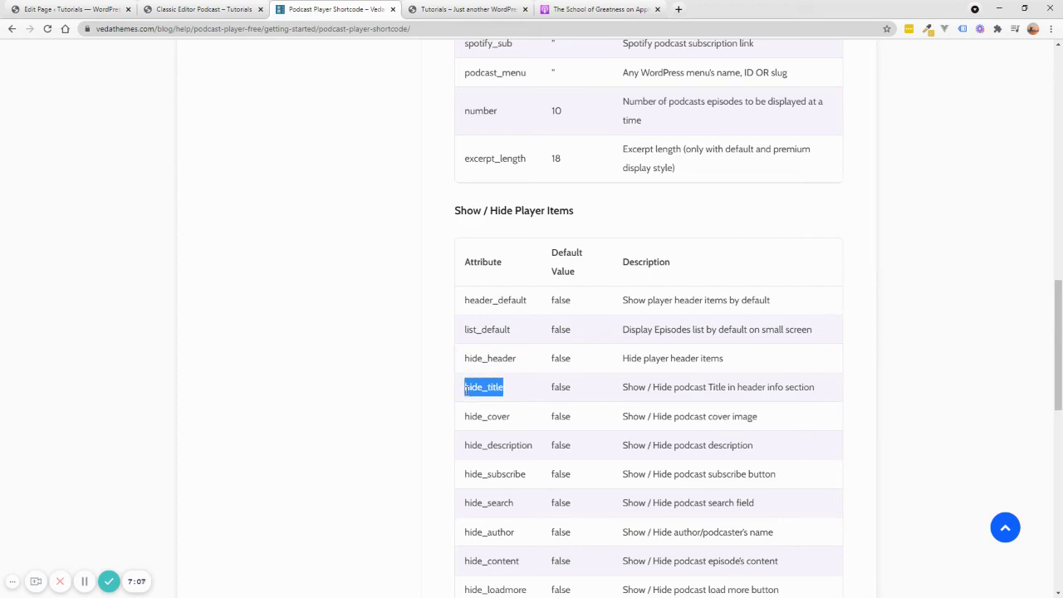
double_click(482, 415)
key("ctrl+c")
left_click(207, 9)
left_click(115, 9)
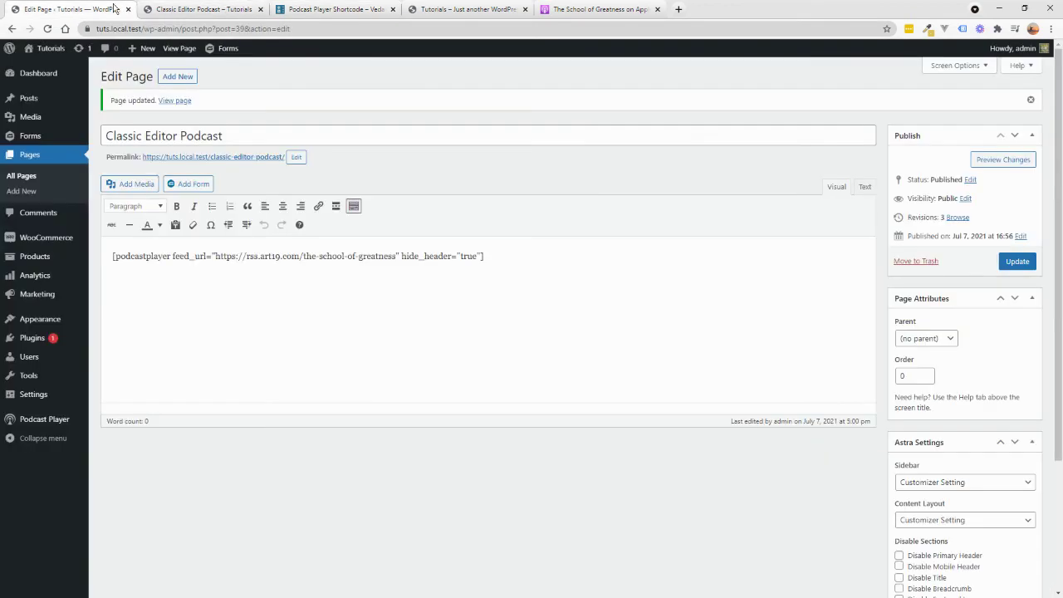
left_click(482, 256)
right_click(482, 256)
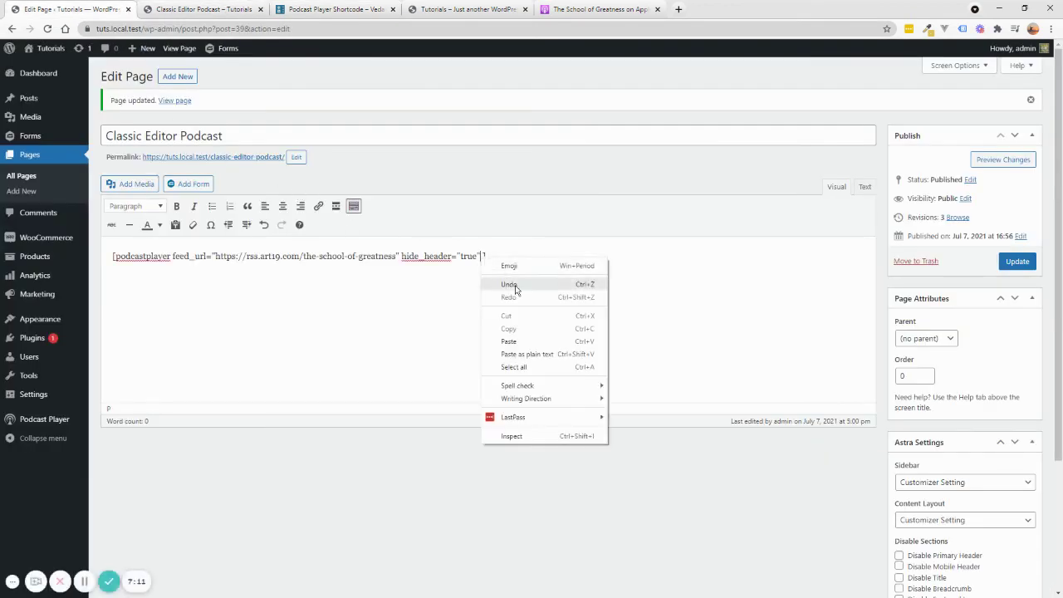
left_click(532, 359)
Step: Complete the attribute as hide_cover="true" and update the page
left_click(482, 256)
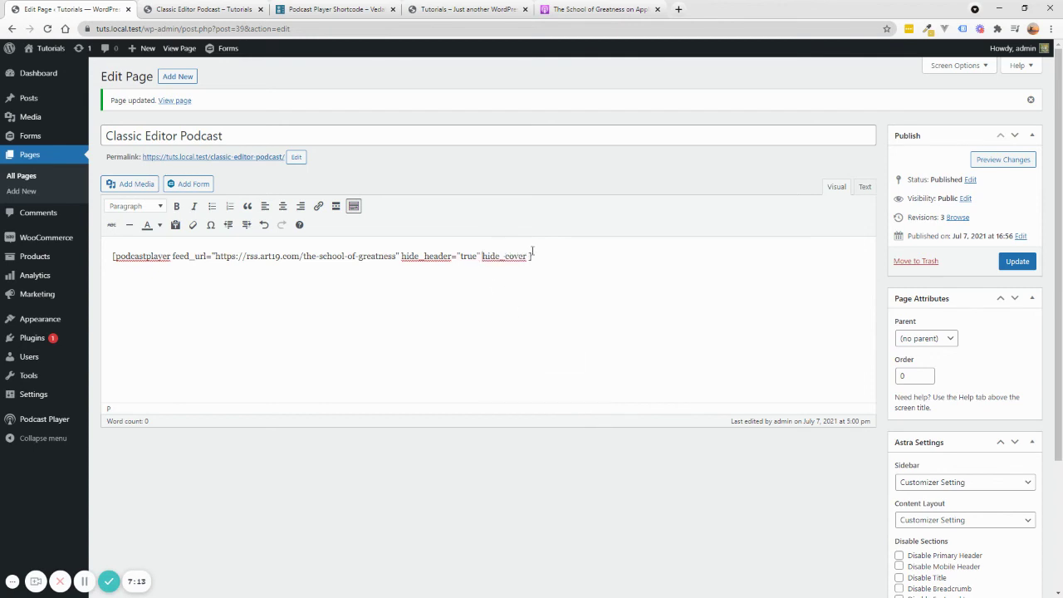
left_click(536, 256)
type("=\"\"true")
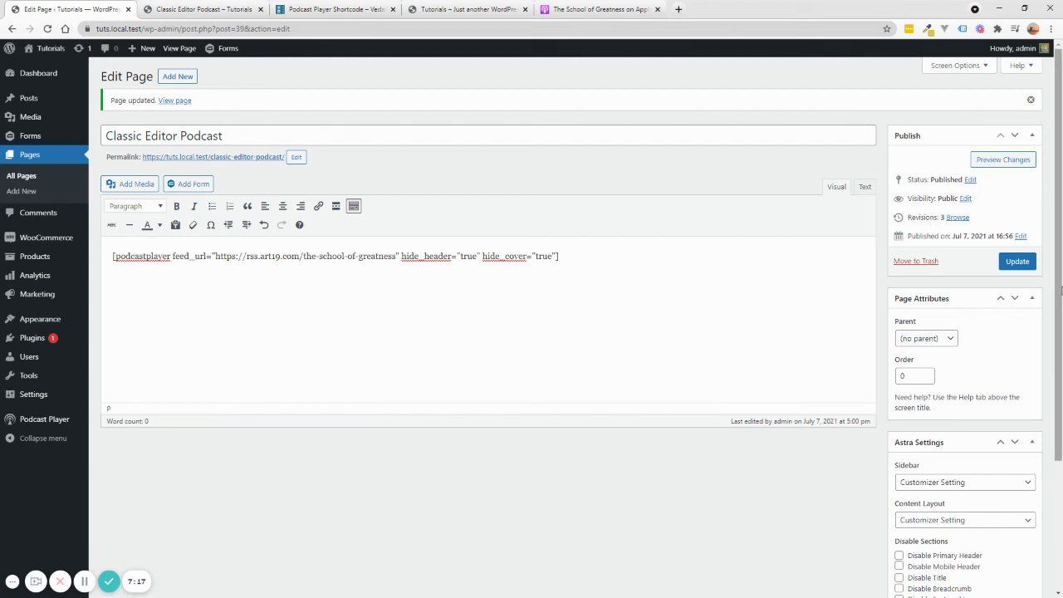
left_click(1017, 261)
Step: Reload the live page and scroll to check the player's changes
key("ctrl+Tab")
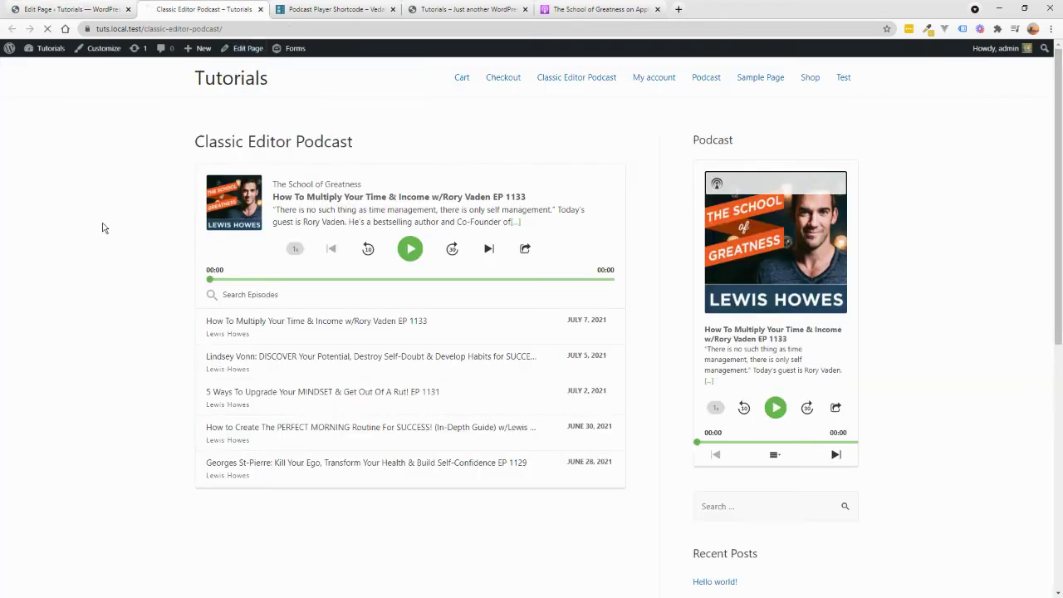
scroll(353, 341, "down", 1)
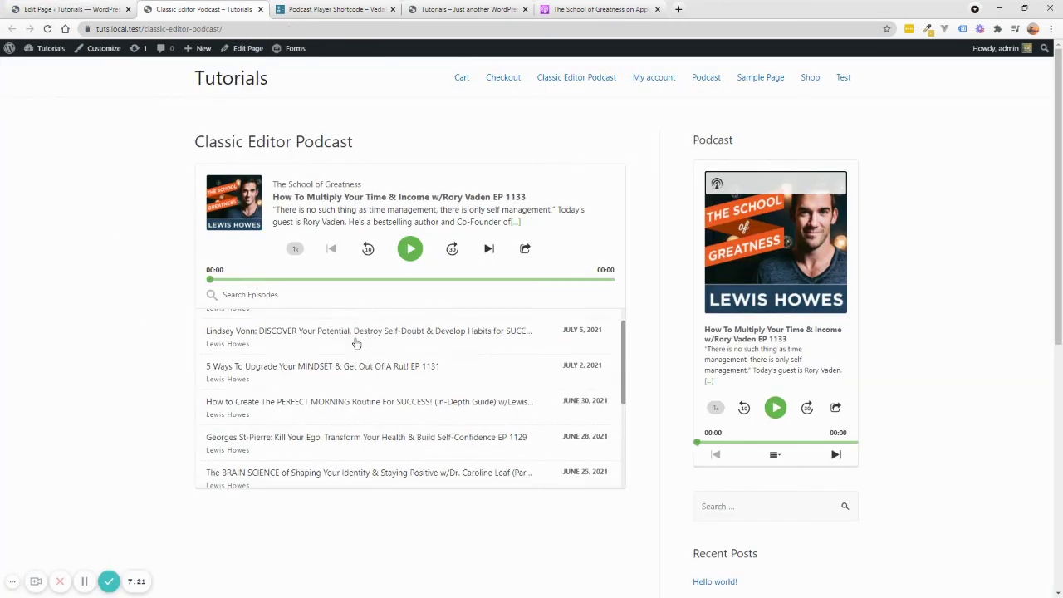
scroll(356, 366, "up", 1)
scroll(348, 378, "down", 3)
scroll(344, 376, "up", 3)
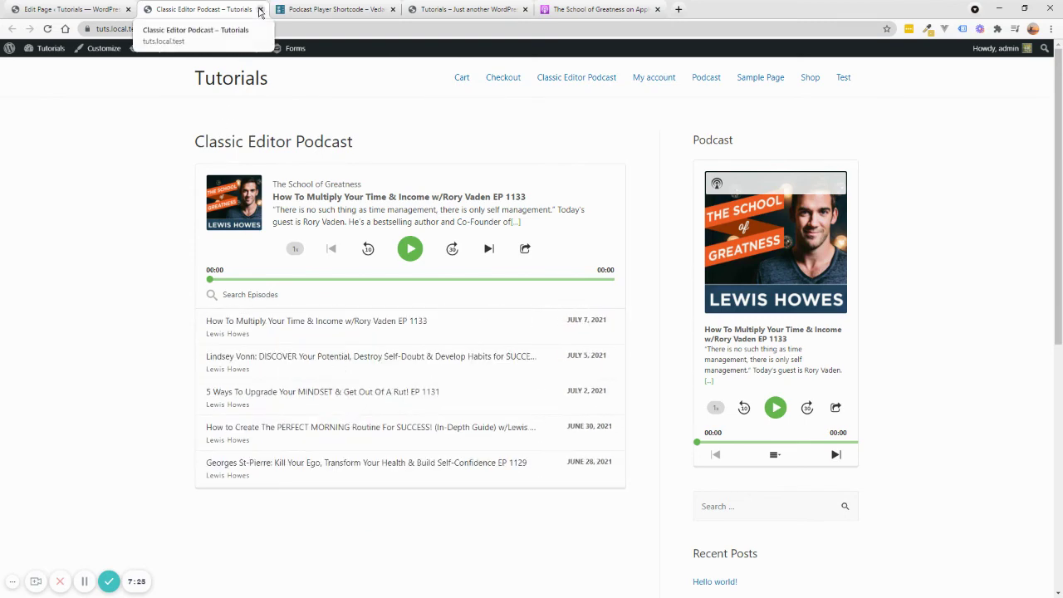
left_click(376, 7)
scroll(563, 396, "down", 6)
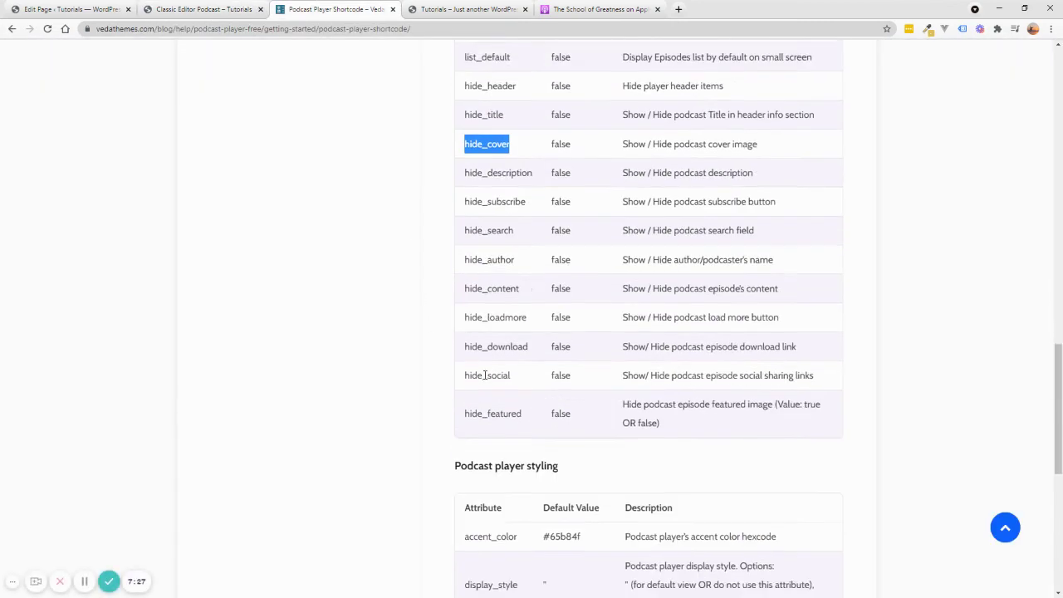
scroll(563, 397, "down", 2)
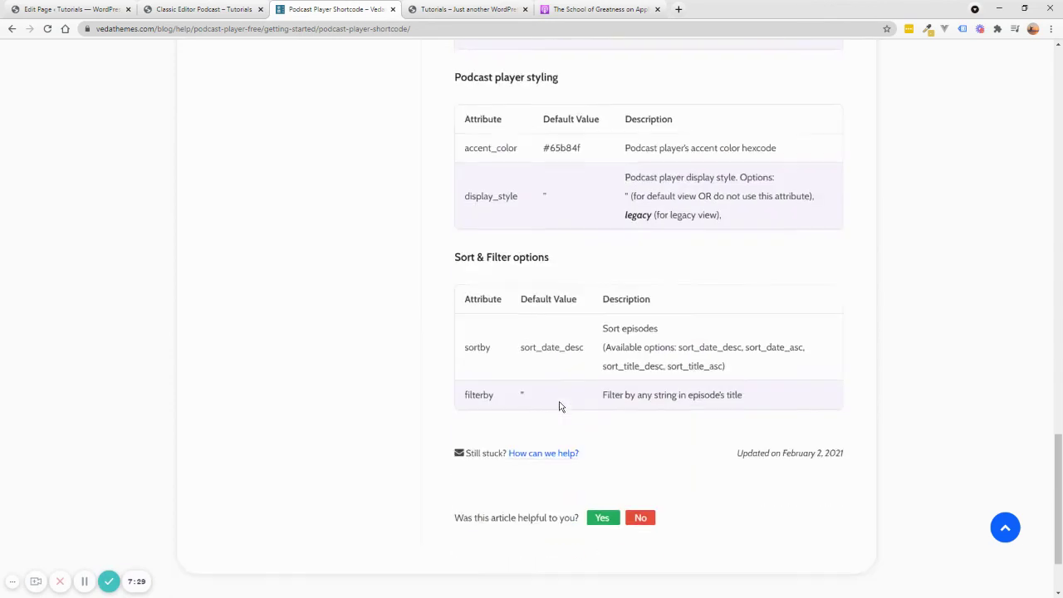
scroll(560, 407, "up", 12)
scroll(551, 400, "up", 1)
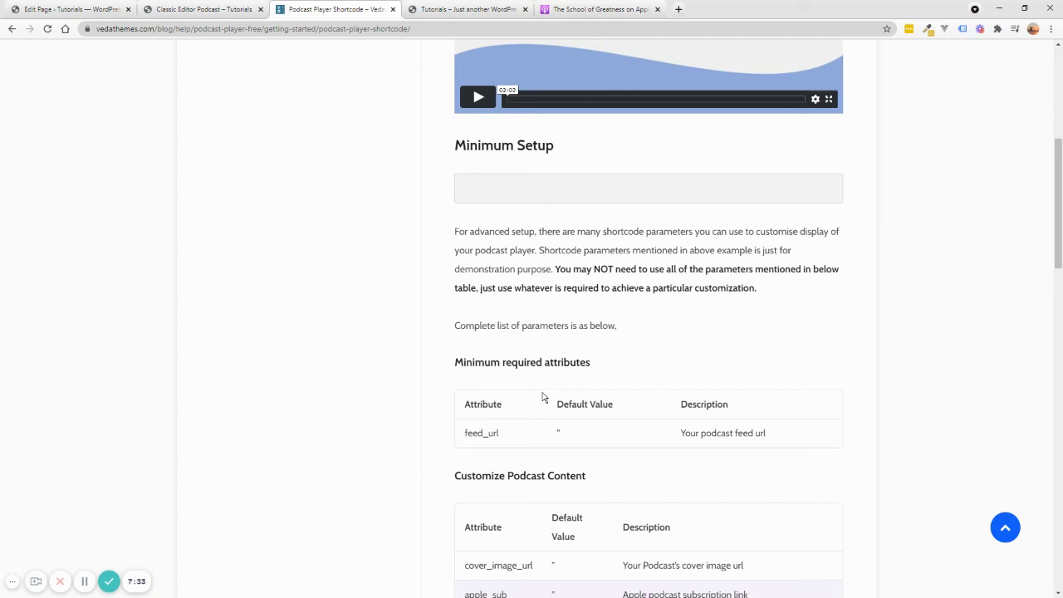
scroll(542, 397, "up", 4)
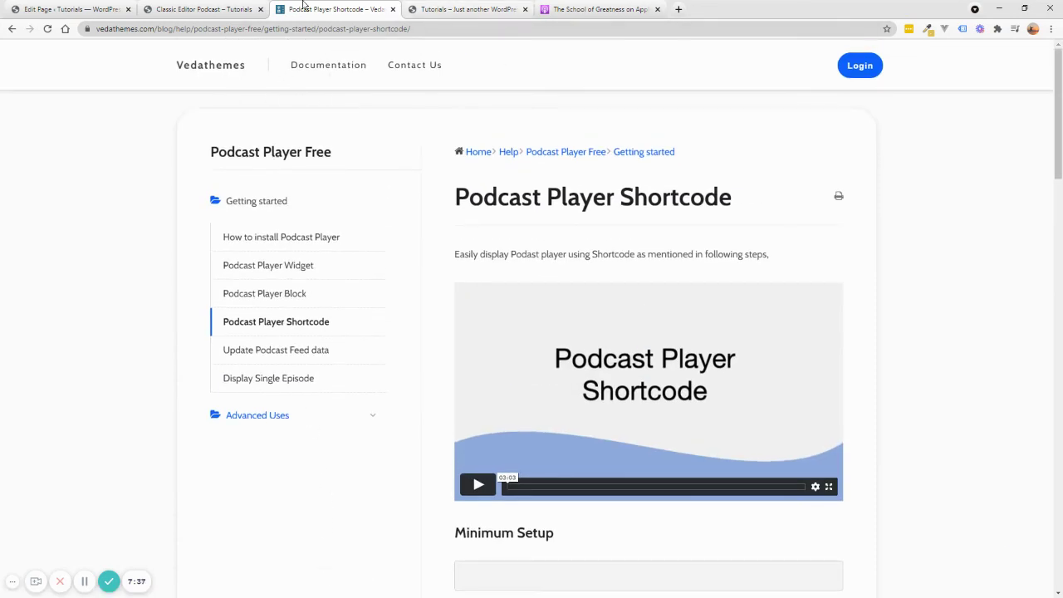
left_click(200, 9)
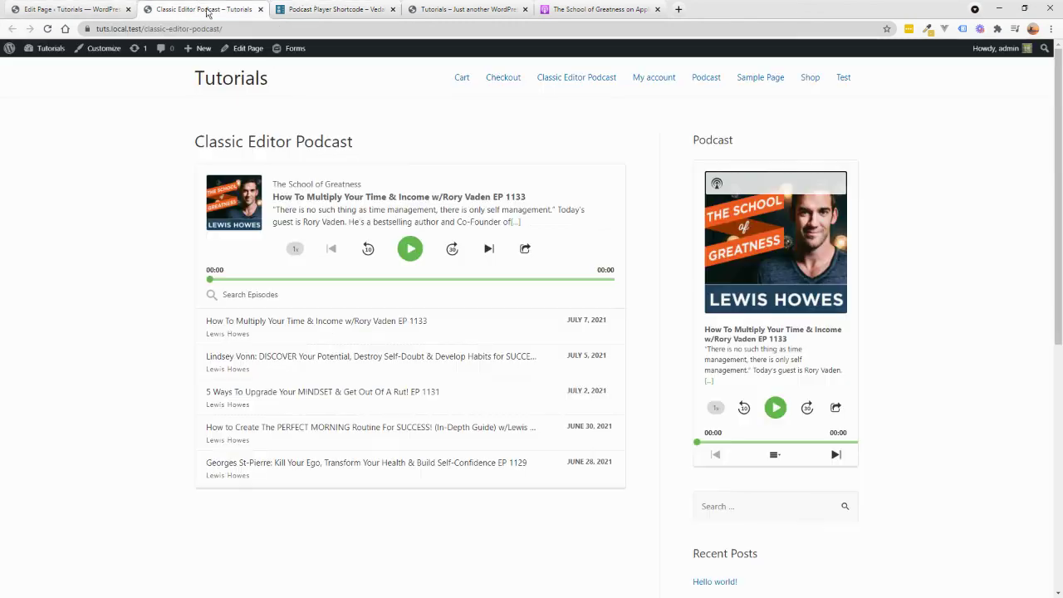
left_click(335, 9)
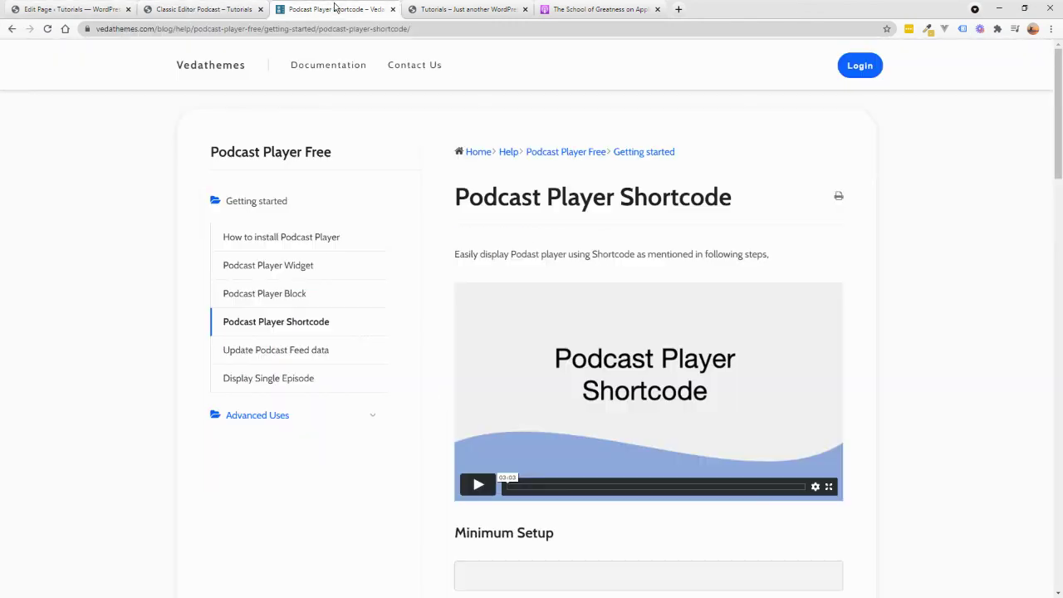
Step: Search Google for 'podcast player shortcode' and open the WordPress.org Podcast Player plugin result
left_click(679, 9)
type("google.com")
key("Return")
type("po")
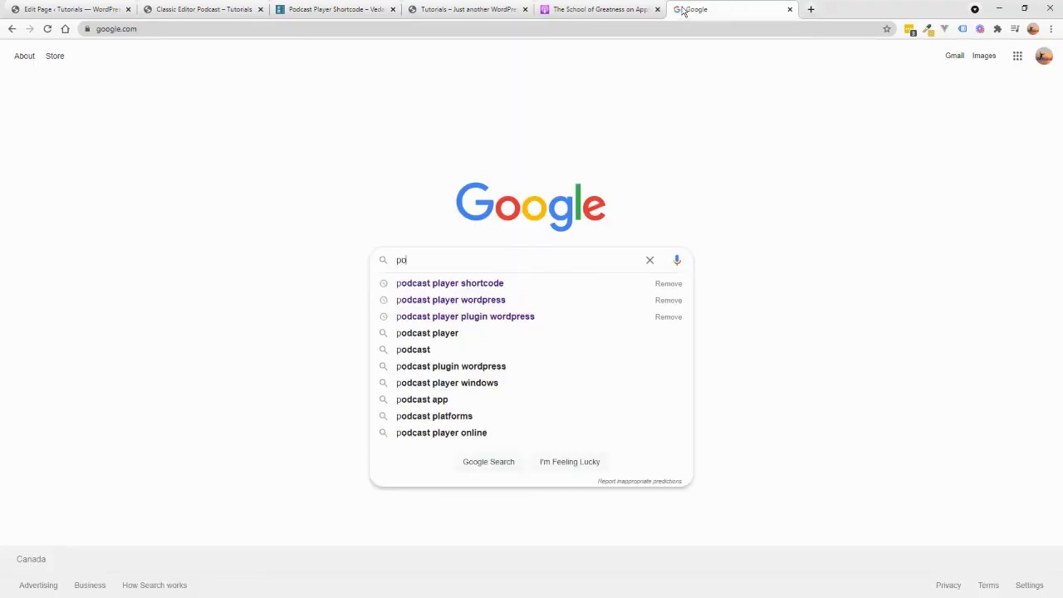
type("dcast pl")
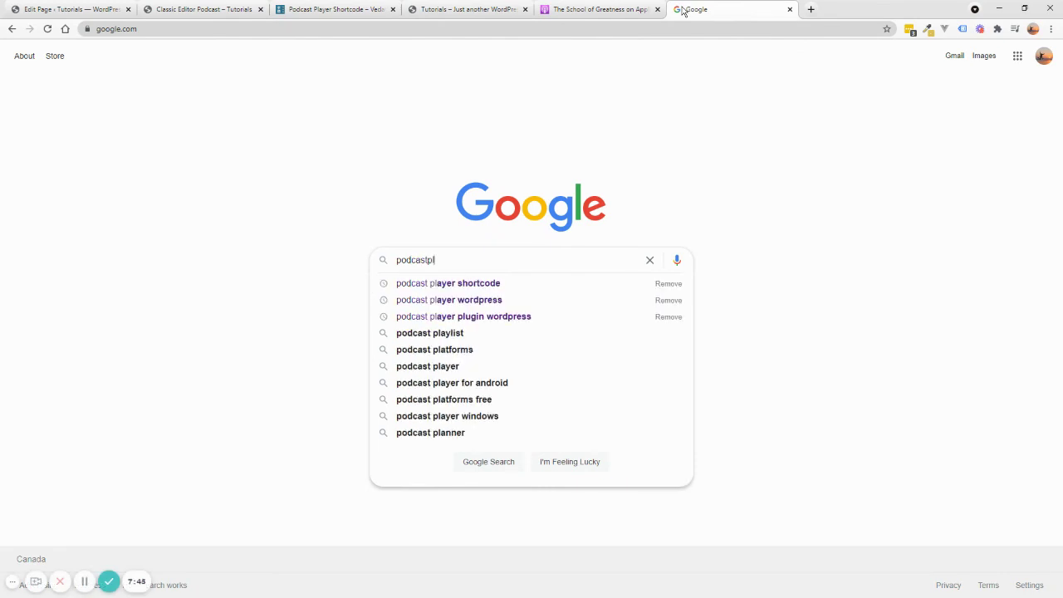
key("Down")
key("Return")
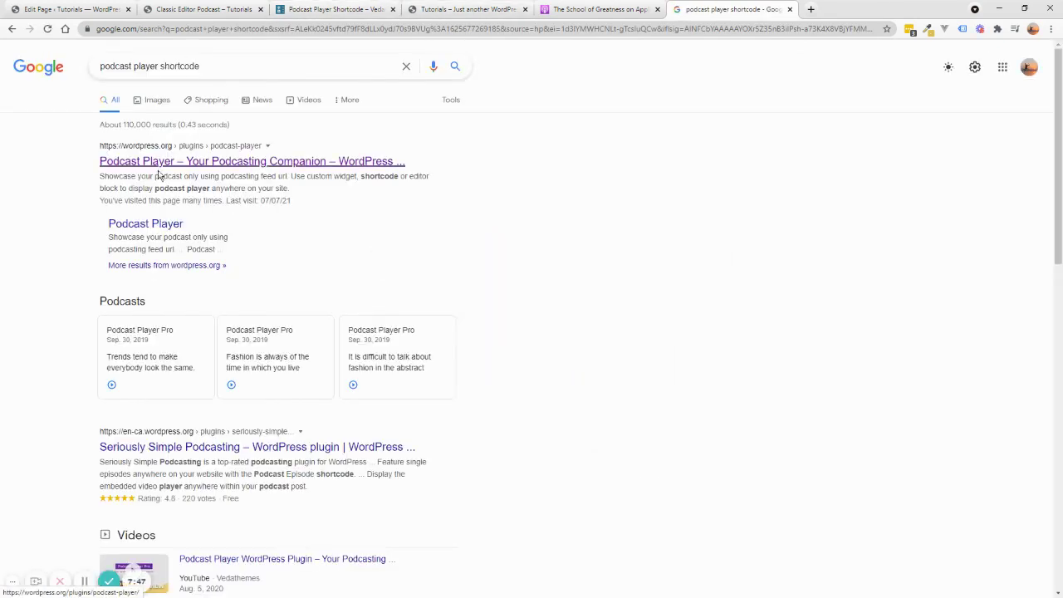
left_click(254, 167)
Step: Read through the plugin's key and Pro feature lists, then follow the Podcast Player Pro link
scroll(199, 441, "down", 6)
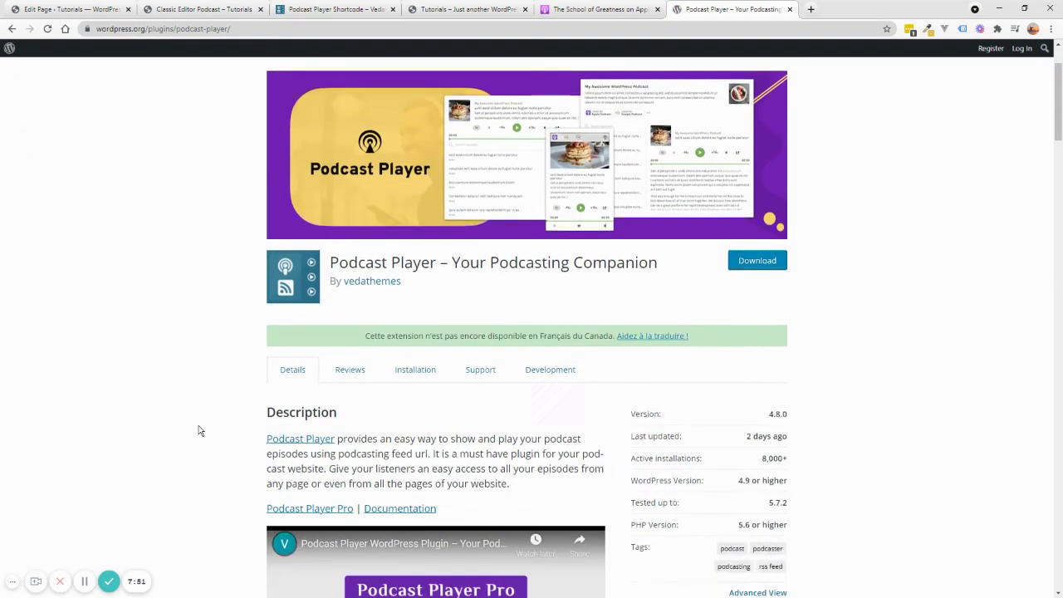
scroll(199, 431, "down", 3)
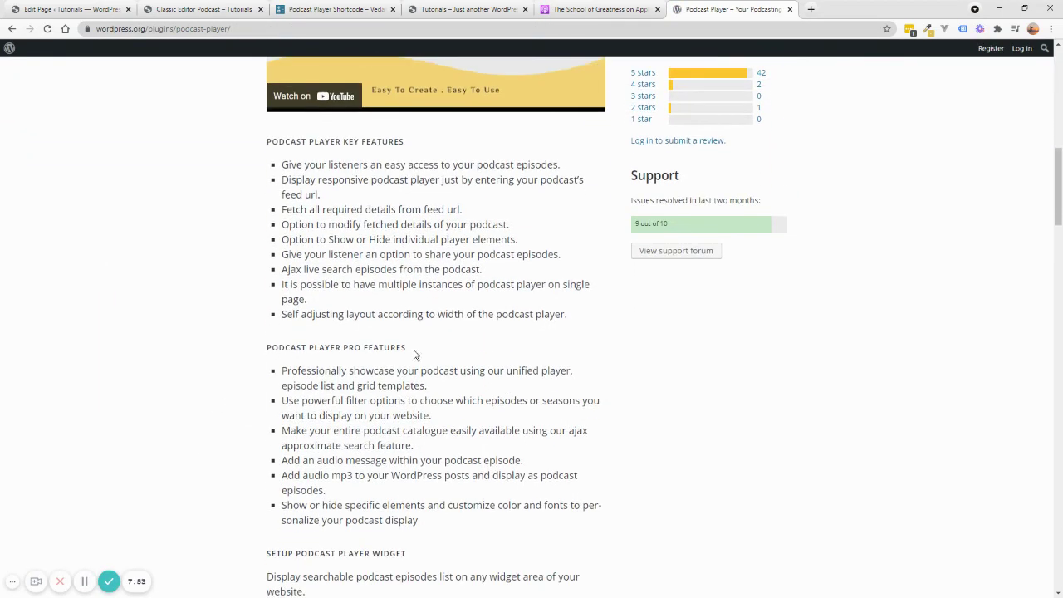
left_click_drag(415, 354, 236, 342)
left_click(296, 372)
left_click_drag(283, 371, 431, 447)
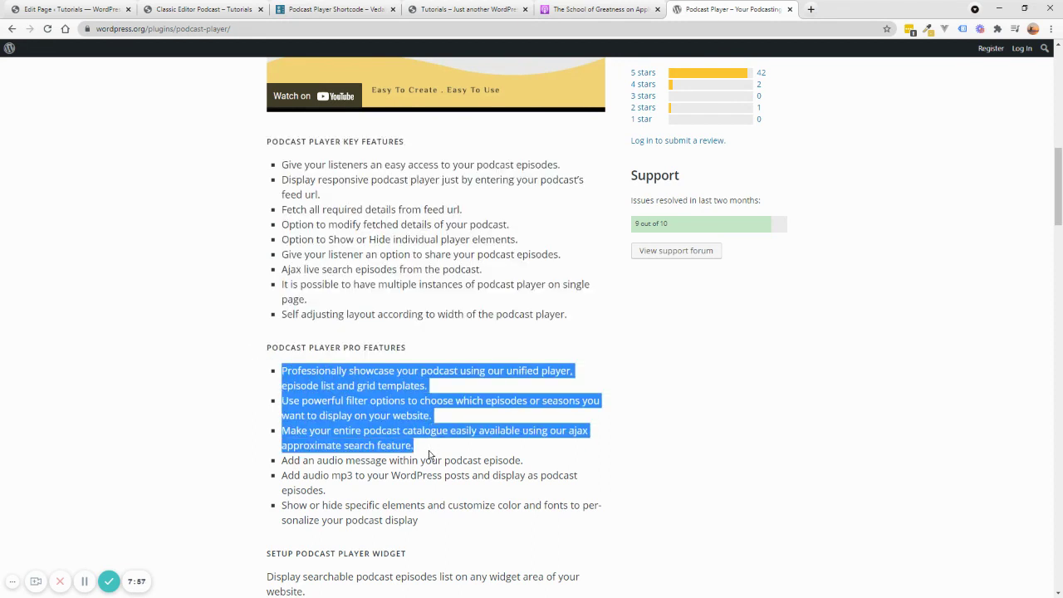
left_click(429, 455)
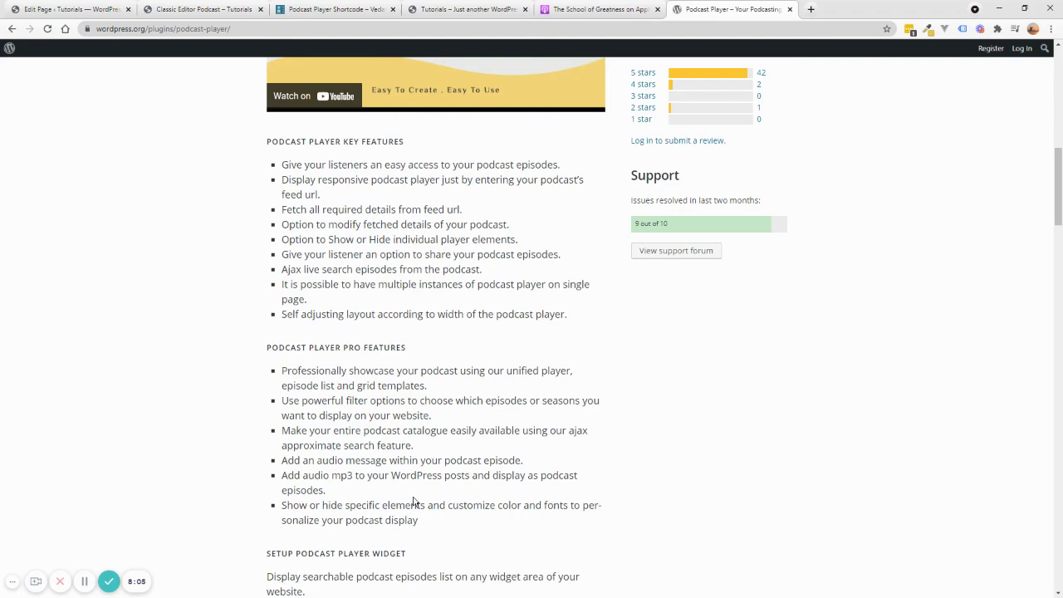
scroll(415, 492, "down", 2)
scroll(417, 496, "up", 5)
scroll(415, 494, "down", 3)
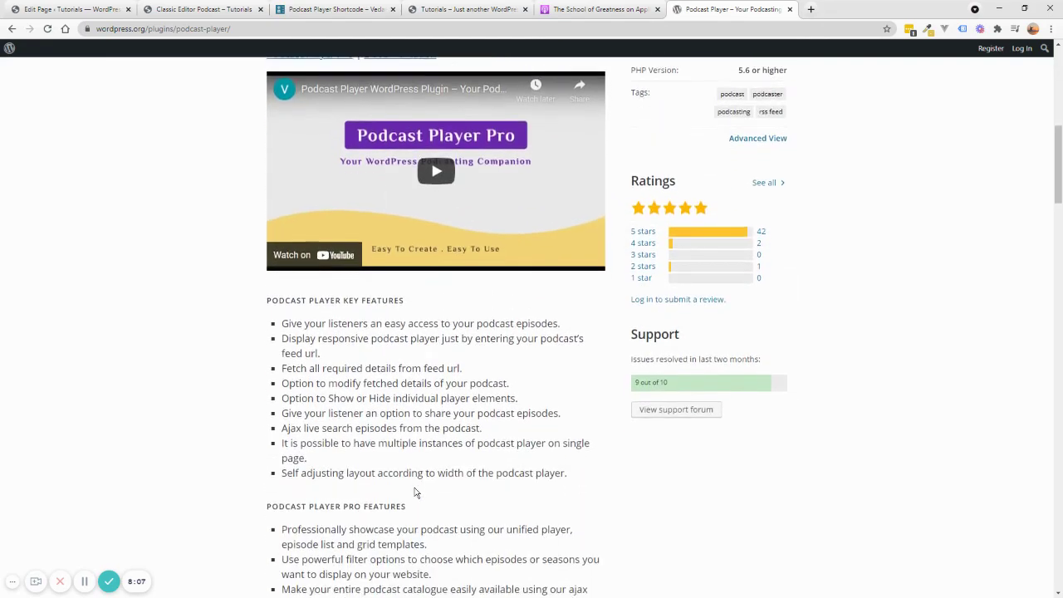
scroll(322, 422, "up", 3)
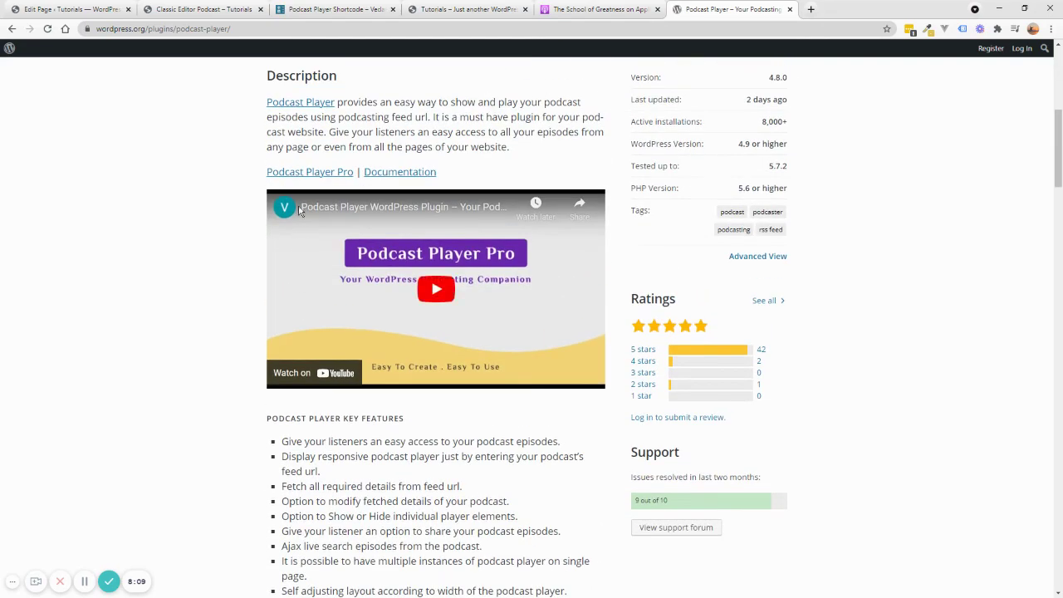
left_click(307, 172)
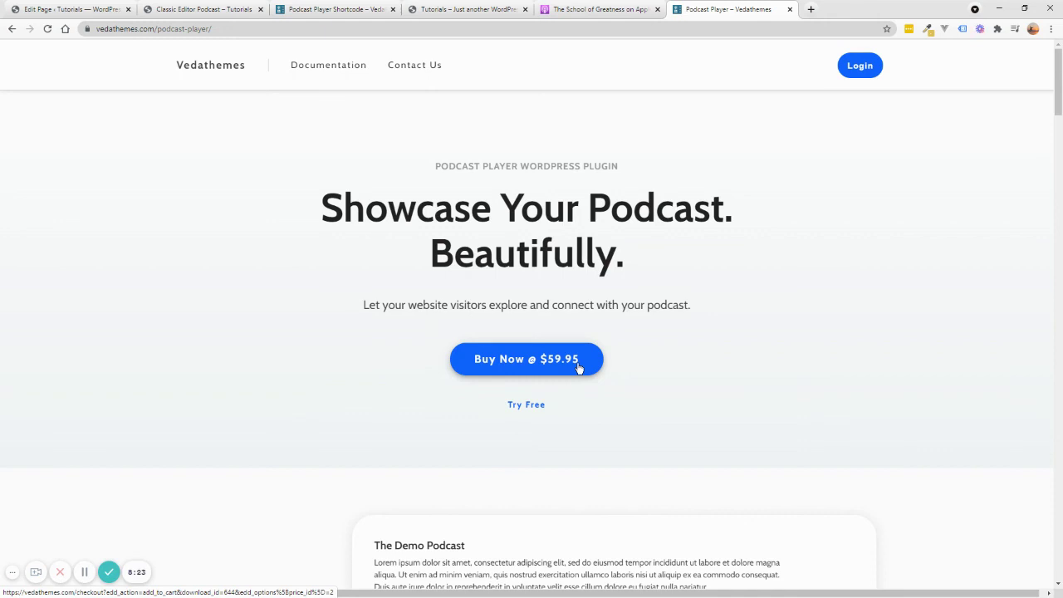
Step: Switch back to the Classic Editor Podcast – Tutorials tab
left_click(200, 9)
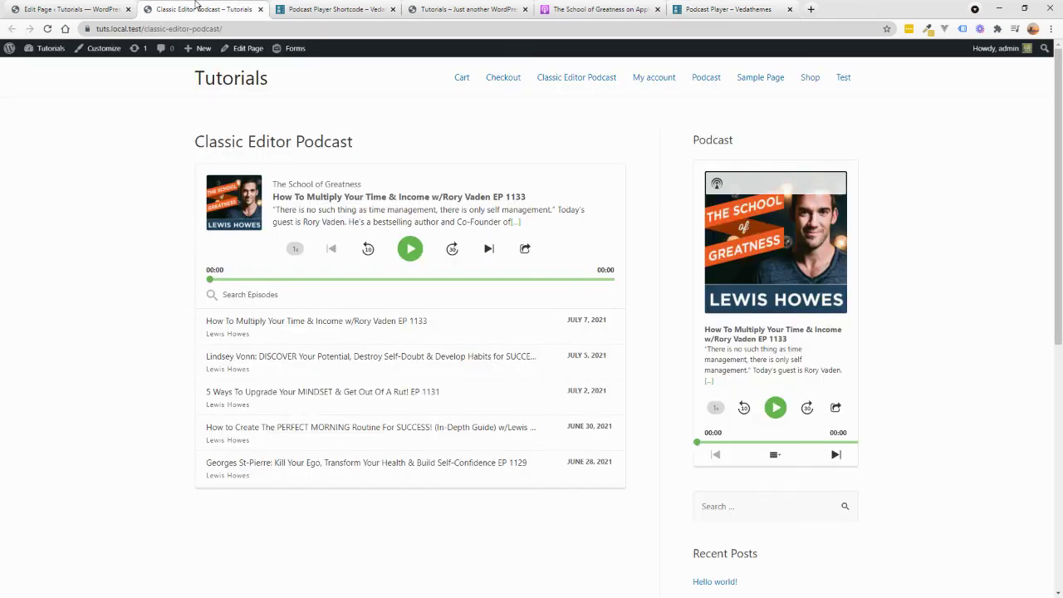